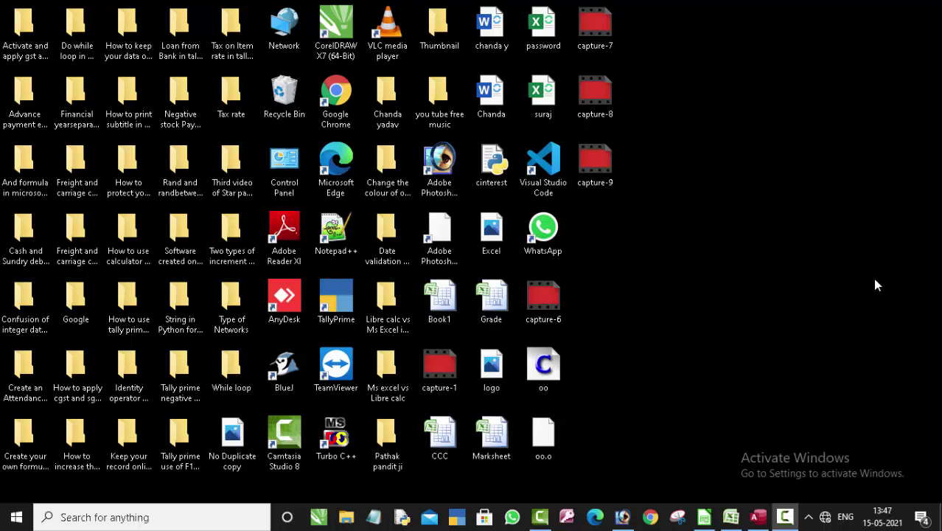
Bring the Access window with Table1's Price and Roundup columns to the front.
{"action": "key", "text": "alt+Tab"}
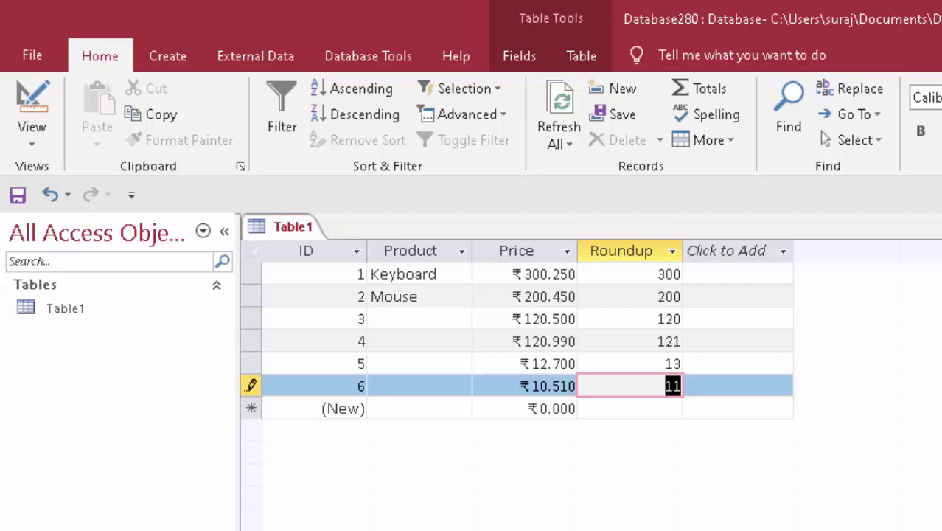
Add Table1 records priced 120.8 and 120.49 and check their rounded values.
{"action": "left_click", "coordinate": [547, 408]}
{"action": "key", "text": "BackSpace"}
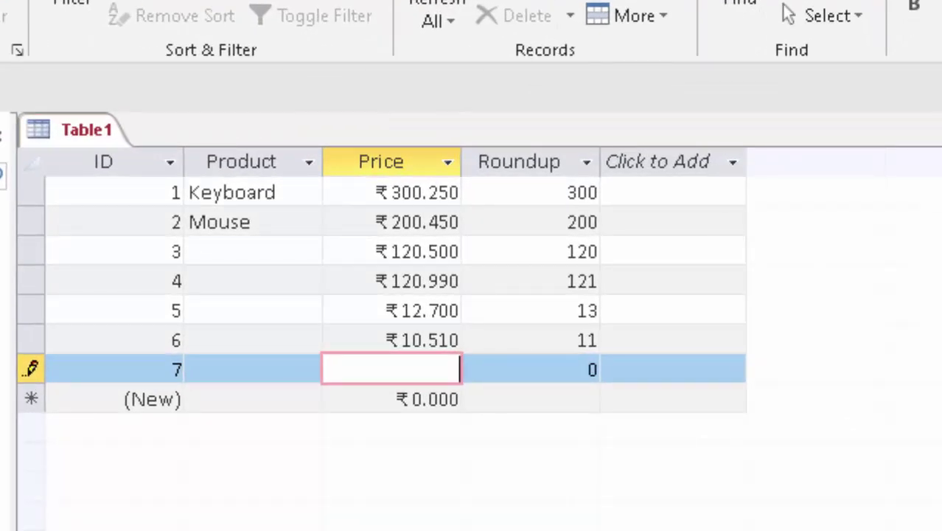
{"action": "type", "text": "12"}
{"action": "type", "text": "0"}
{"action": "type", "text": ".8"}
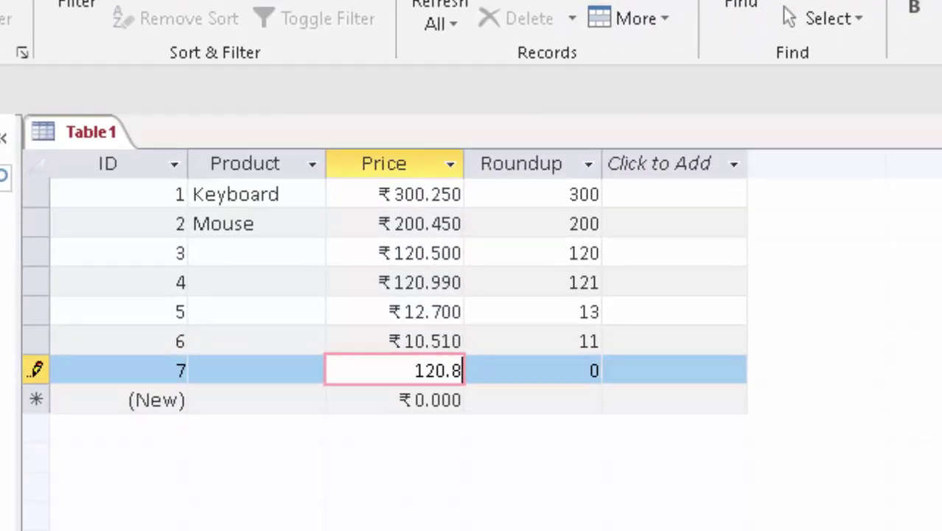
{"action": "key", "text": "Tab"}
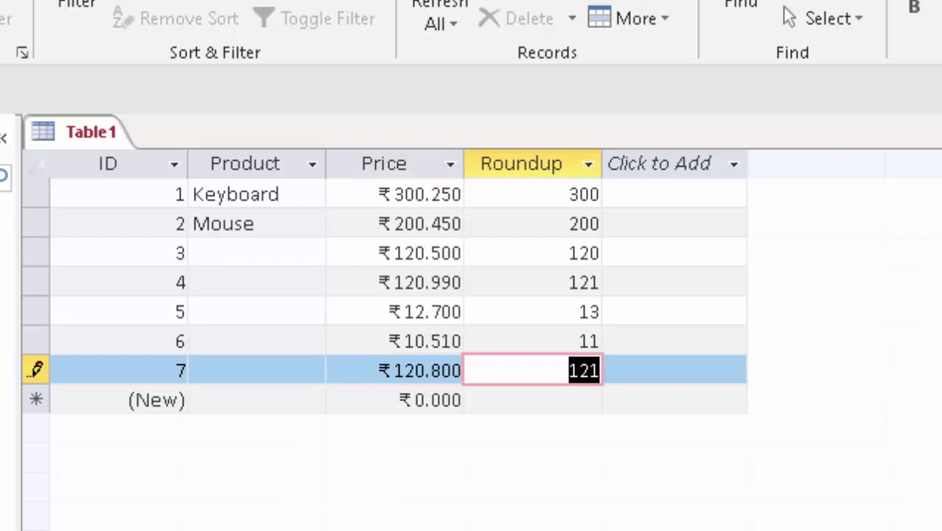
{"action": "left_click", "coordinate": [567, 370]}
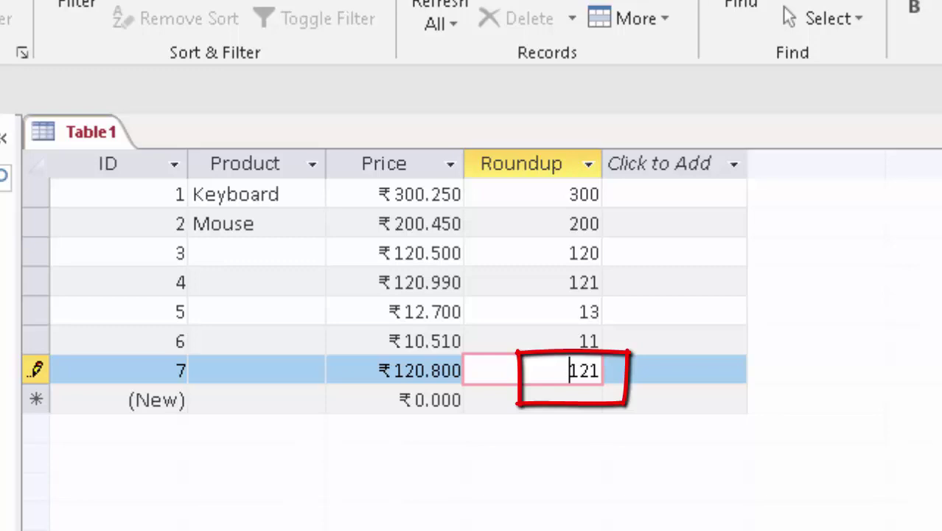
{"action": "left_click", "coordinate": [425, 400]}
{"action": "key", "text": "BackSpace"}
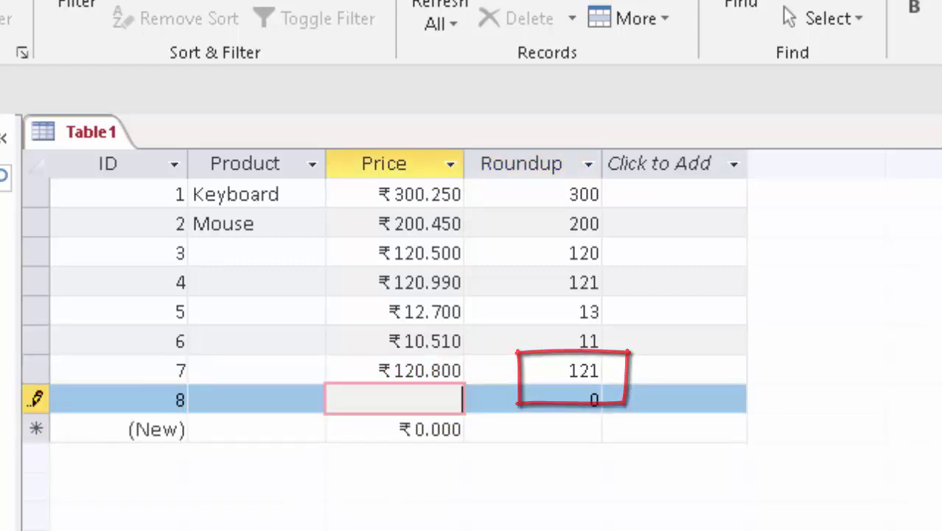
{"action": "type", "text": "120."}
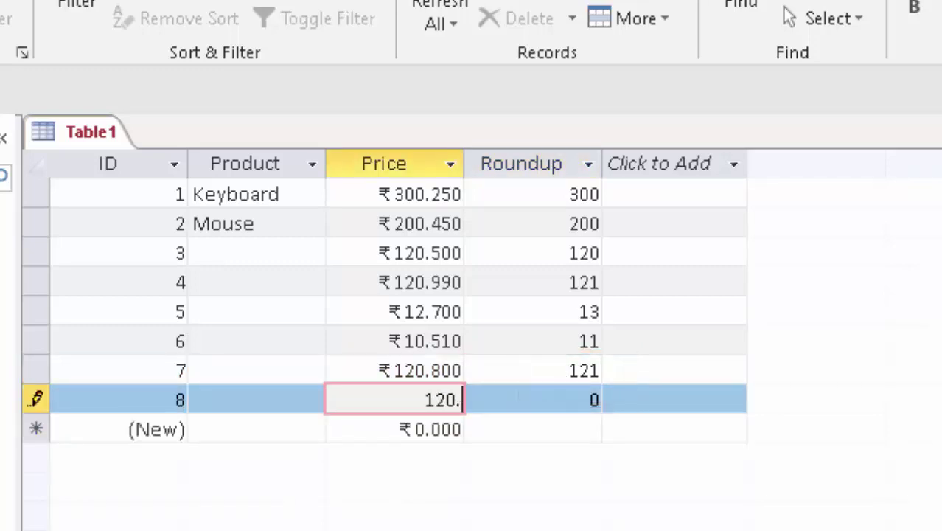
{"action": "type", "text": "49"}
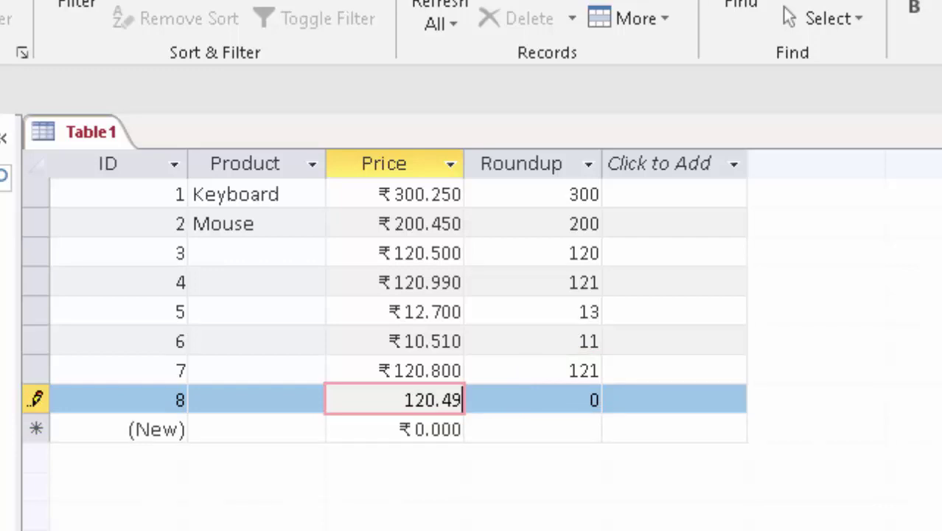
{"action": "key", "text": "Tab"}
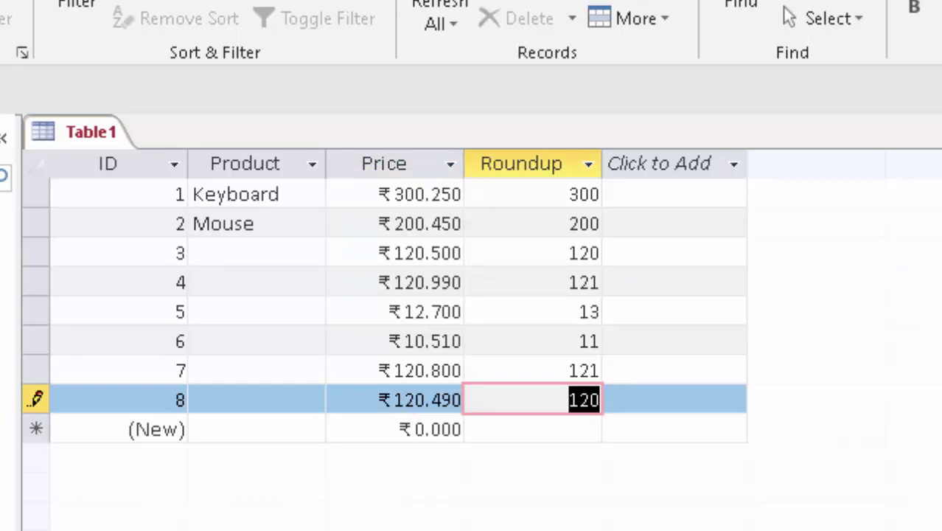
Add a 120.5 price record, then create a new table in Design view.
{"action": "left_click", "coordinate": [421, 429]}
{"action": "key", "text": "BackSpace"}
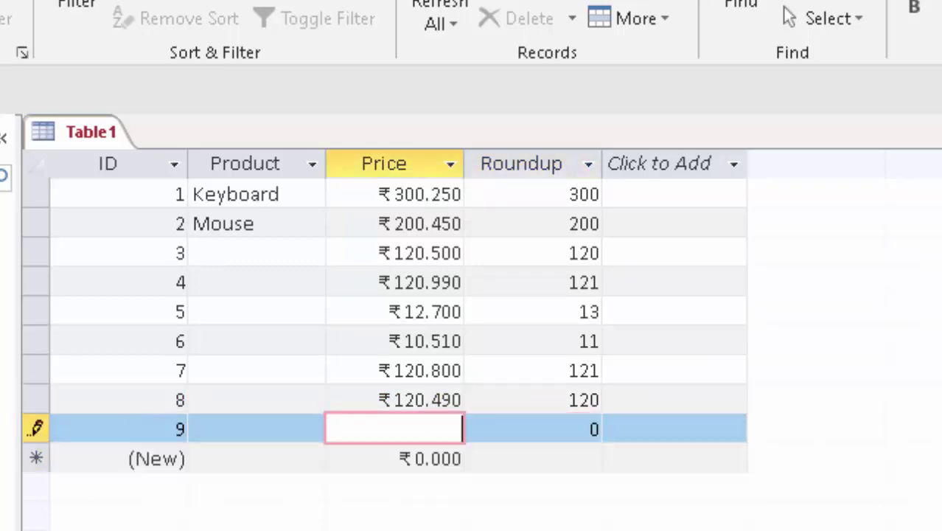
{"action": "type", "text": "12"}
{"action": "type", "text": "0.5"}
{"action": "key", "text": "Tab"}
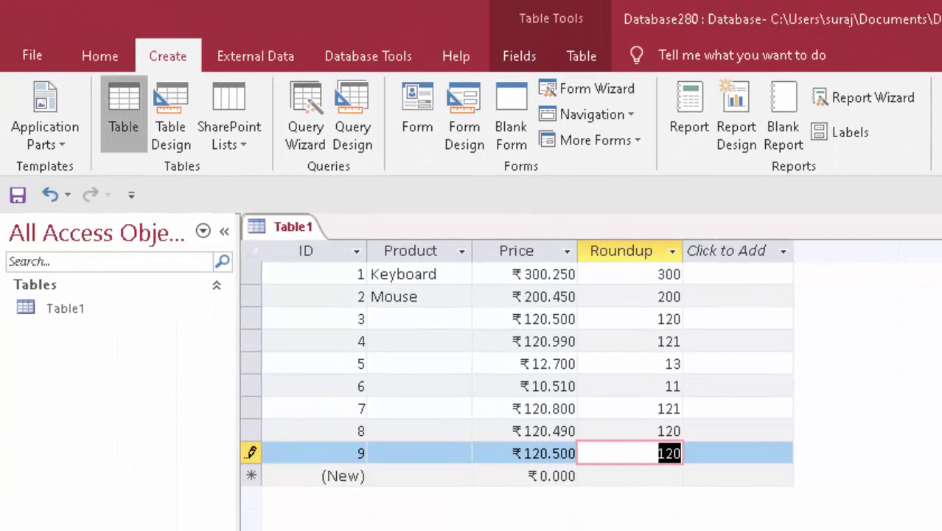
{"action": "left_click", "coordinate": [123, 115]}
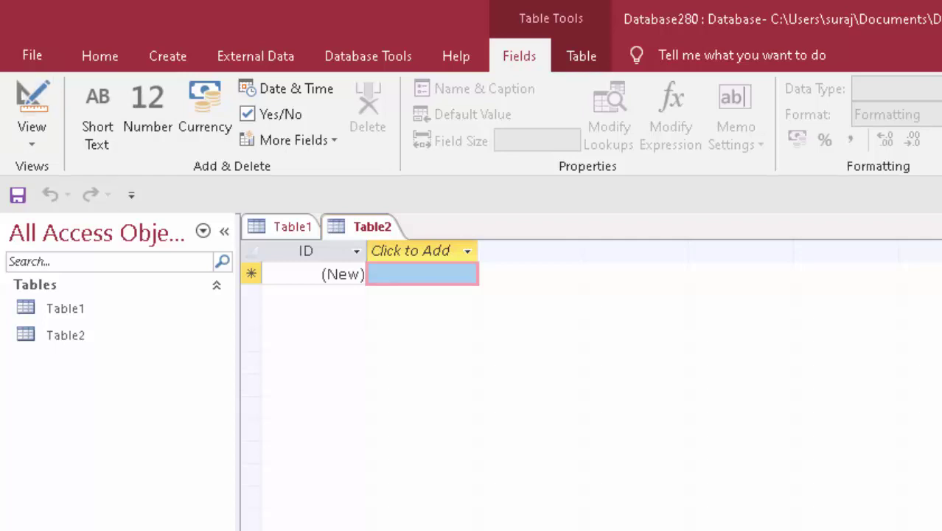
{"action": "left_click", "coordinate": [31, 111]}
Save the new table as Table2 and add a Short Text field named Name of Product.
{"action": "key", "text": "Return"}
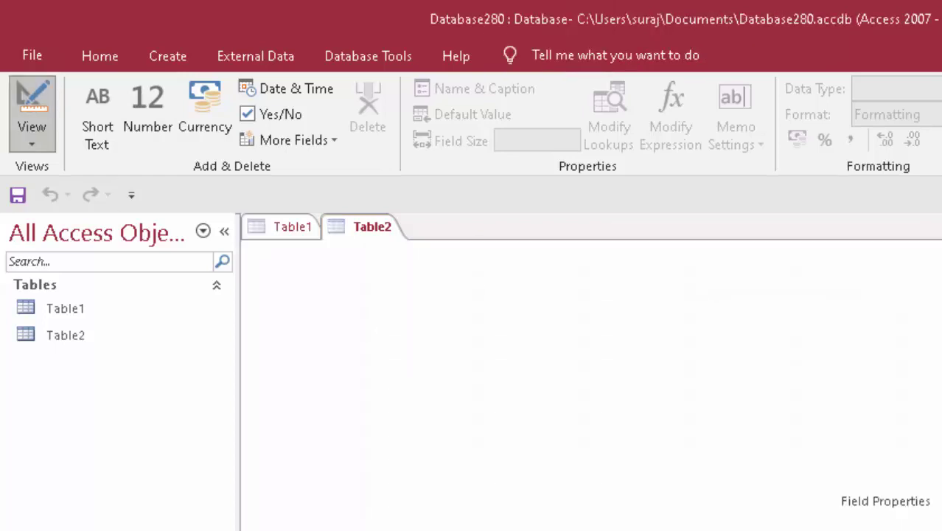
{"action": "left_click", "coordinate": [368, 291]}
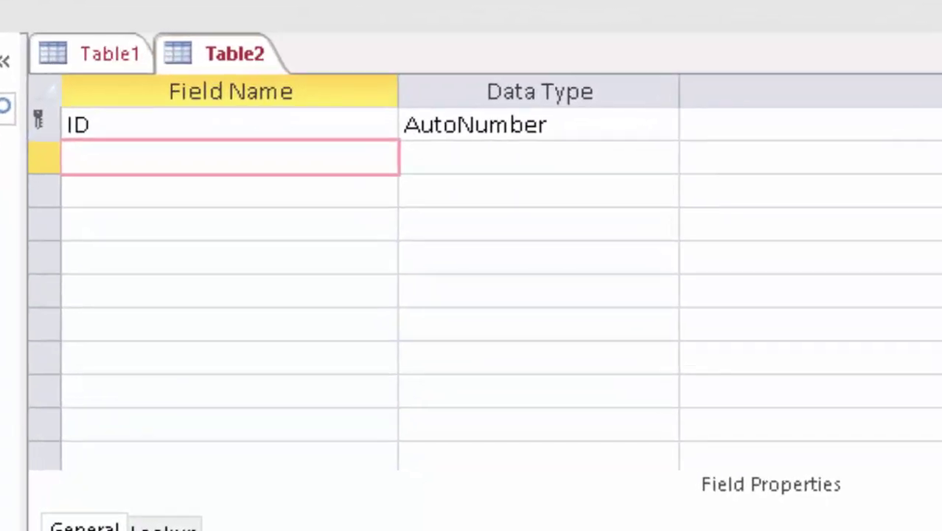
{"action": "type", "text": "Nam"}
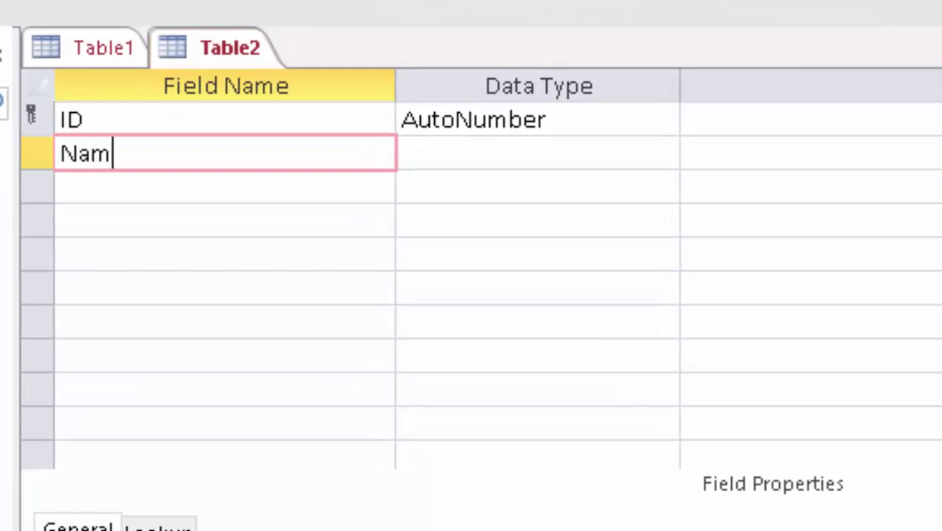
{"action": "type", "text": "e of P"}
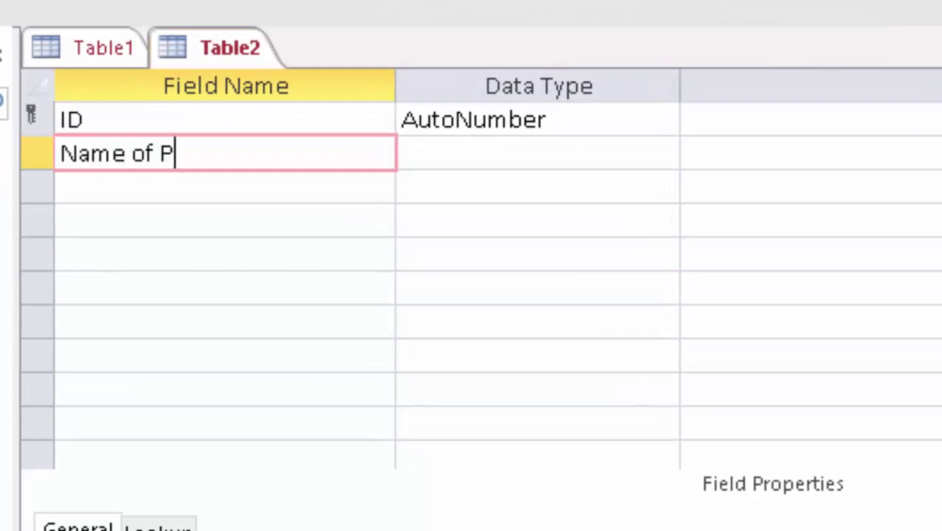
{"action": "type", "text": "rodu"}
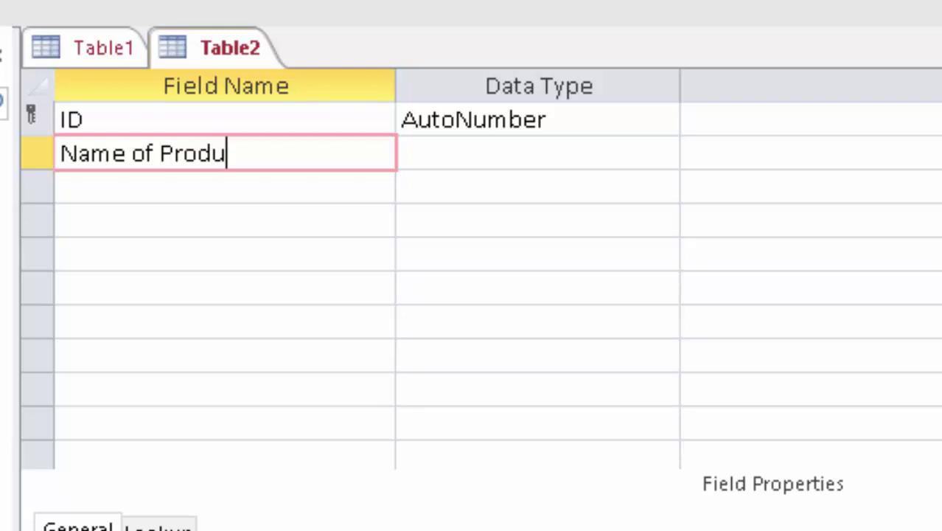
{"action": "type", "text": "ct"}
{"action": "key", "text": "Tab"}
{"action": "key", "text": "Tab"}
{"action": "key", "text": "Tab"}
Add a Currency field named Price, then name the next field Unit.
{"action": "type", "text": "P"}
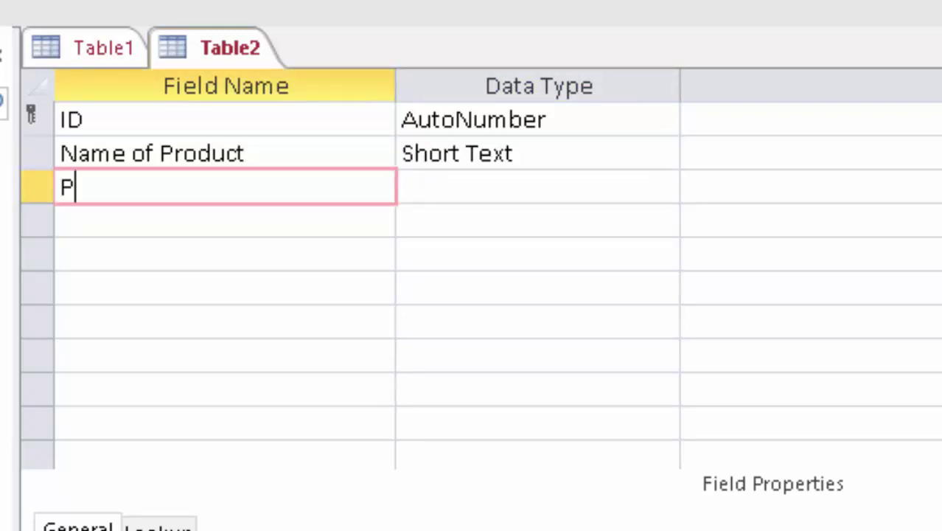
{"action": "type", "text": "rice"}
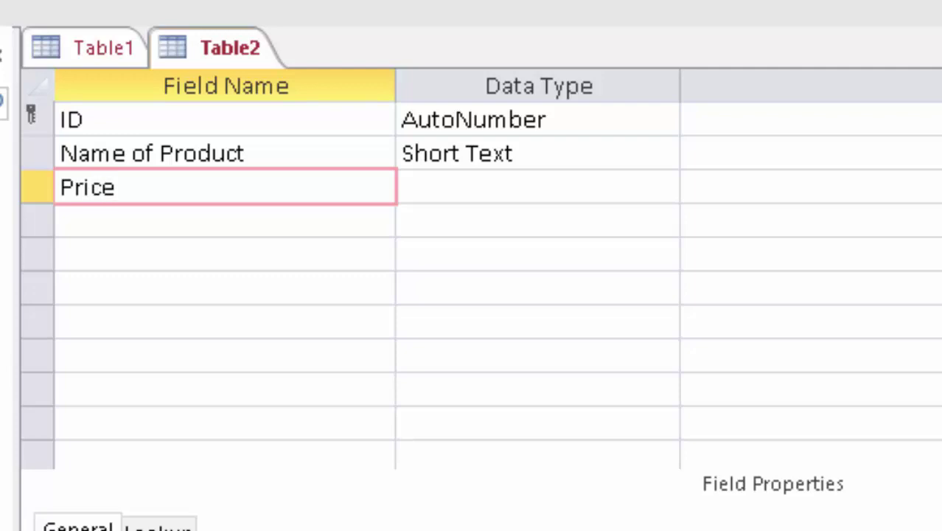
{"action": "key", "text": "Tab"}
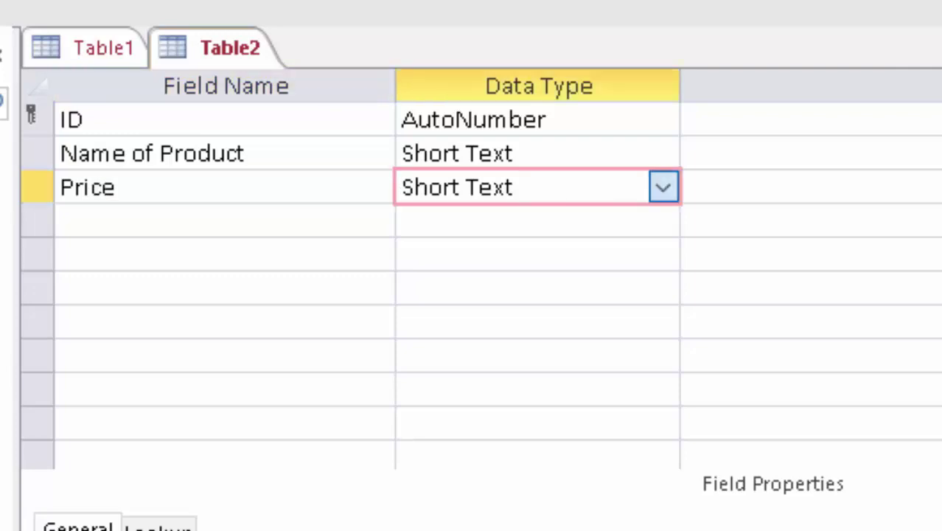
{"action": "key", "text": "alt+Down"}
{"action": "key", "text": "Down"}
{"action": "key", "text": "Down"}
{"action": "key", "text": "Down"}
{"action": "key", "text": "Down"}
{"action": "key", "text": "Down"}
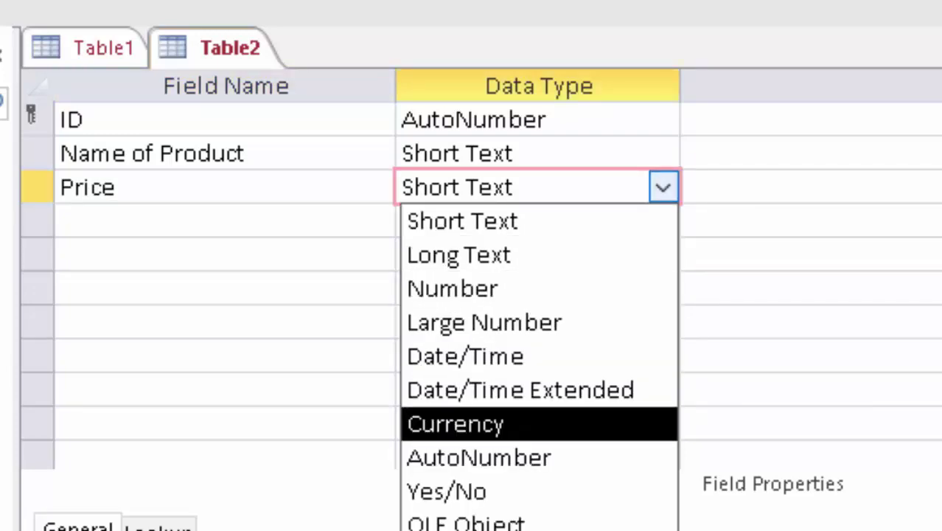
{"action": "key", "text": "Return"}
{"action": "key", "text": "Tab"}
{"action": "key", "text": "Tab"}
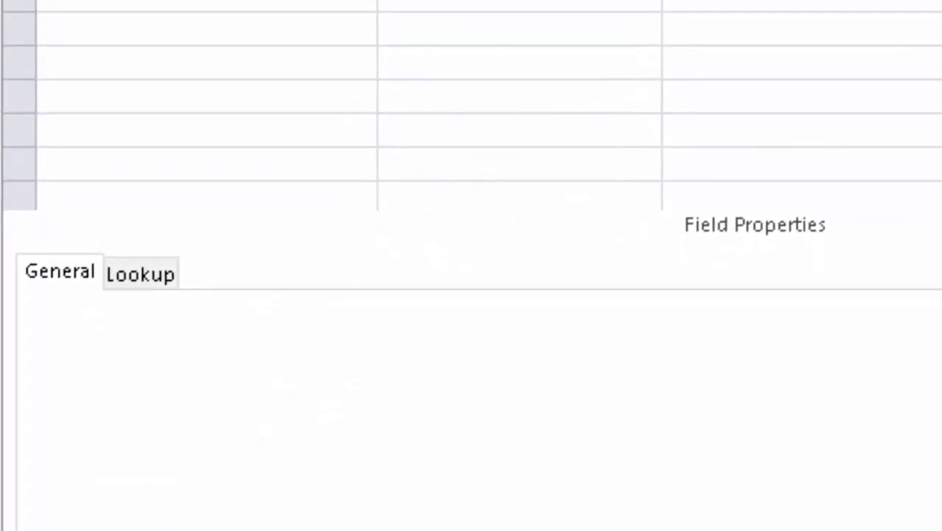
{"action": "type", "text": "Unit"}
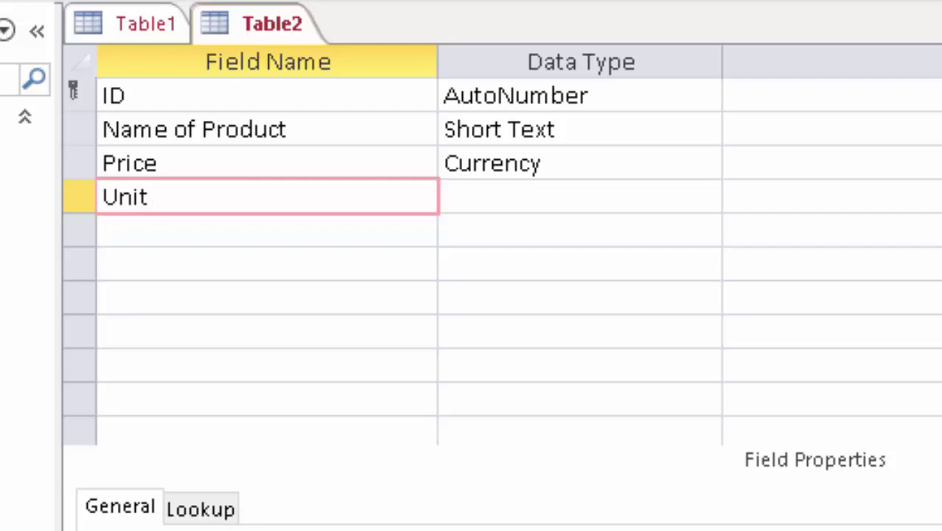
Make Unit a Number field with Double field size.
{"action": "key", "text": "Tab"}
{"action": "key", "text": "alt+Down"}
{"action": "key", "text": "Escape"}
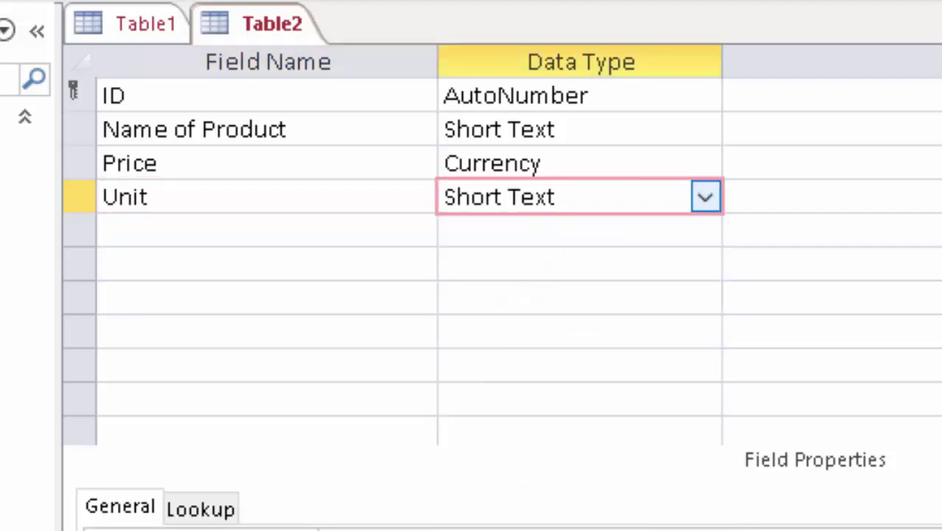
{"action": "type", "text": "n"}
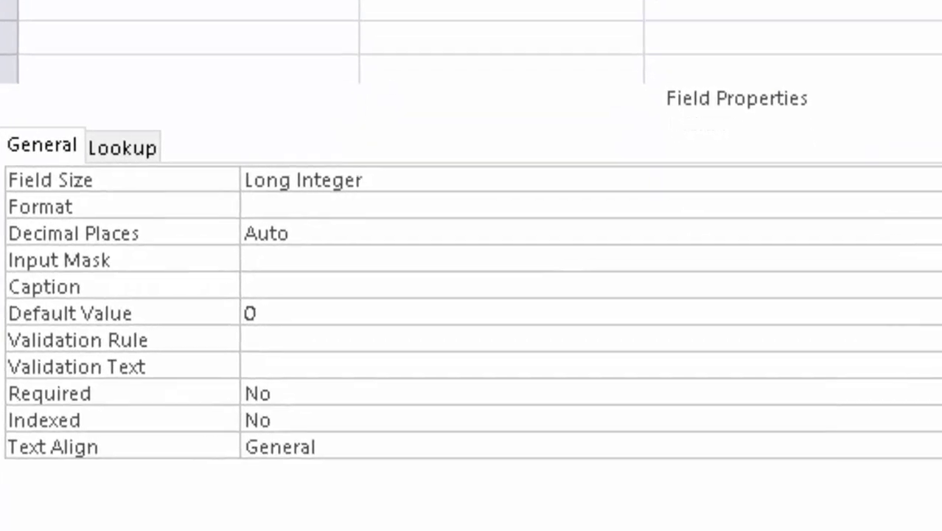
{"action": "key", "text": "F6"}
{"action": "key", "text": "alt+Down"}
{"action": "key", "text": "Down"}
{"action": "key", "text": "Down"}
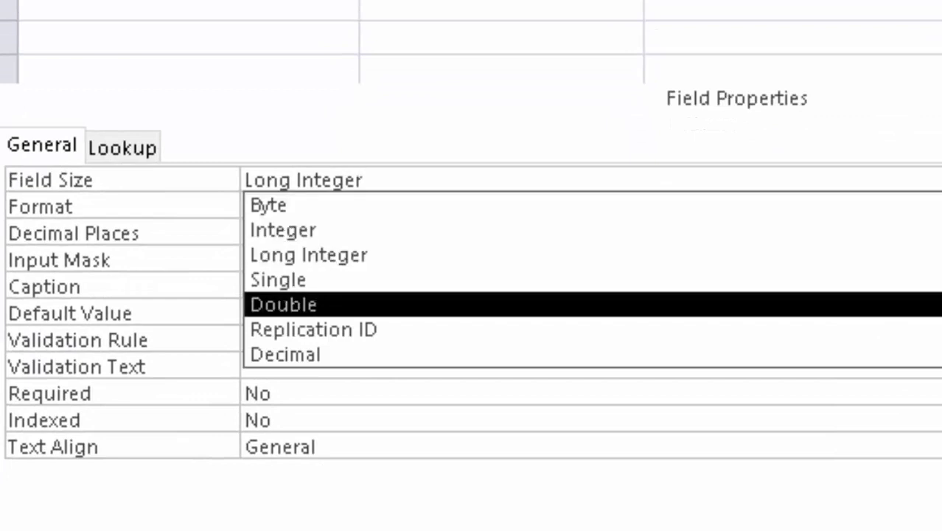
{"action": "key", "text": "Return"}
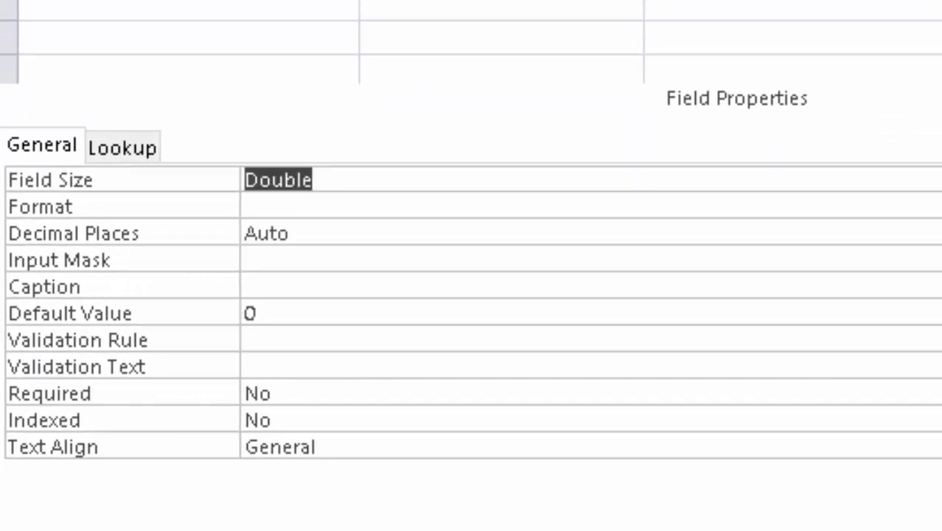
Set Unit's Decimal Places to 2.
{"action": "left_click", "coordinate": [246, 259]}
{"action": "key", "text": "Up"}
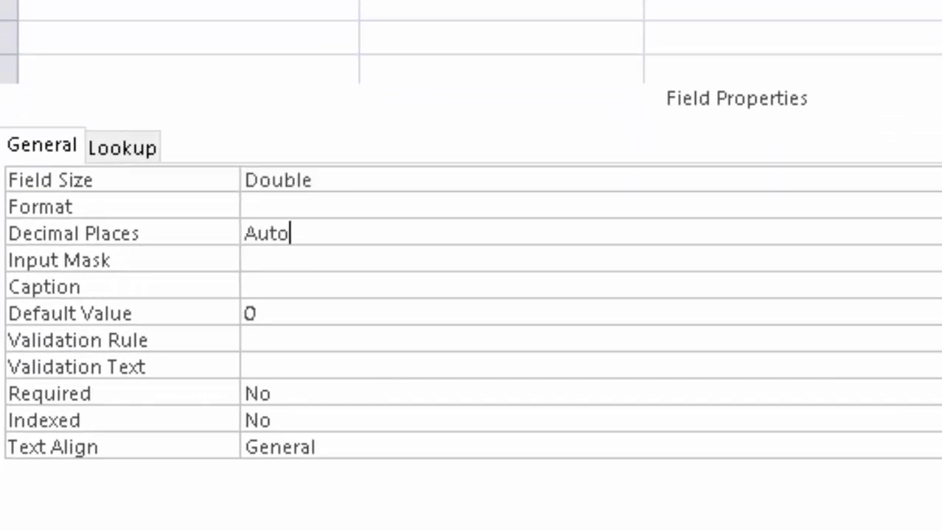
{"action": "key", "text": "alt+Down"}
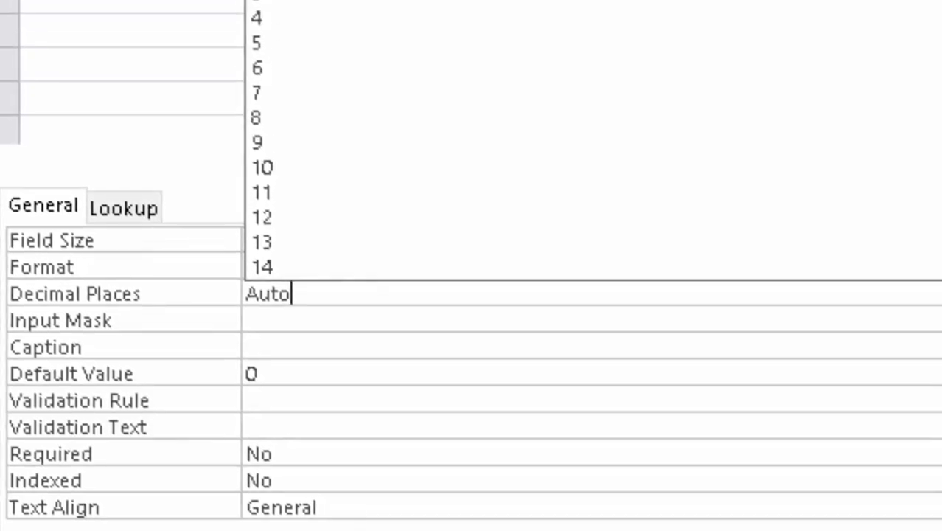
{"action": "type", "text": "2"}
{"action": "key", "text": "Return"}
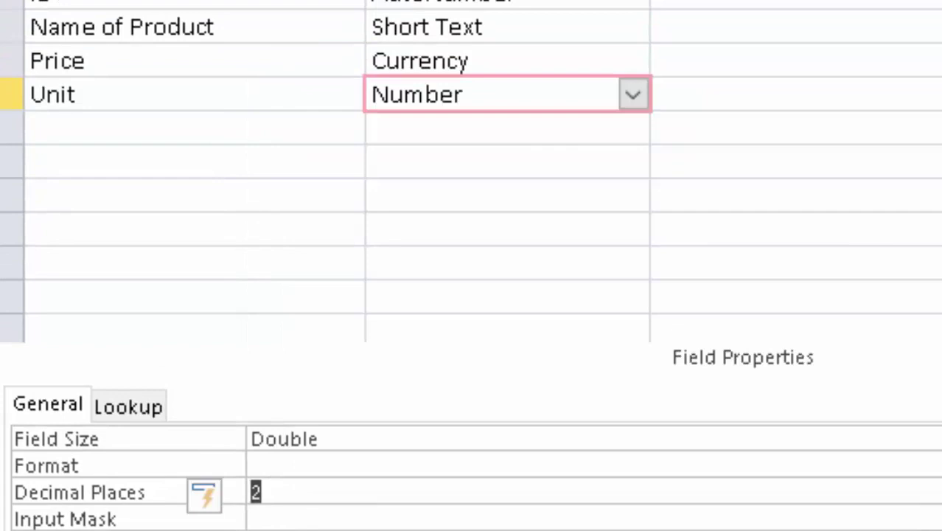
{"action": "left_click", "coordinate": [148, 128]}
Name the fifth field Total and give it the Calculated data type.
{"action": "type", "text": "Ti"}
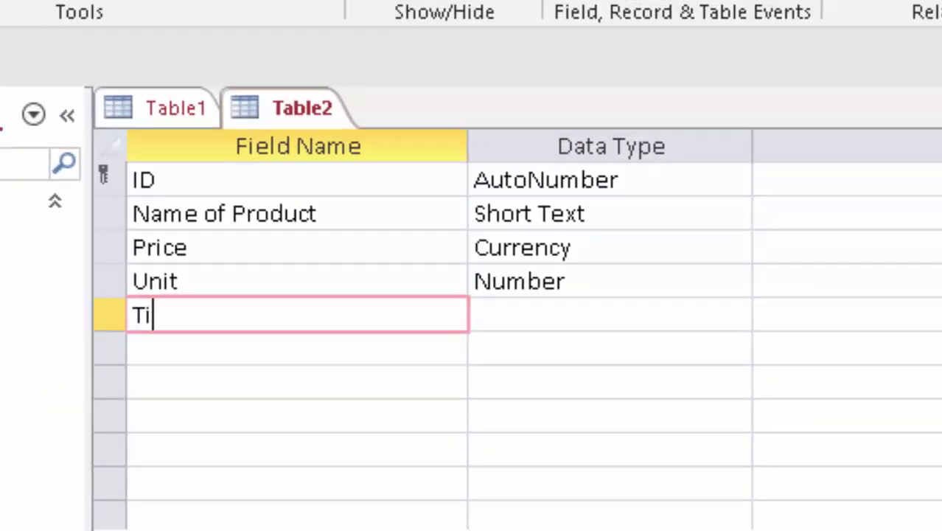
{"action": "key", "text": "BackSpace"}
{"action": "type", "text": "otal"}
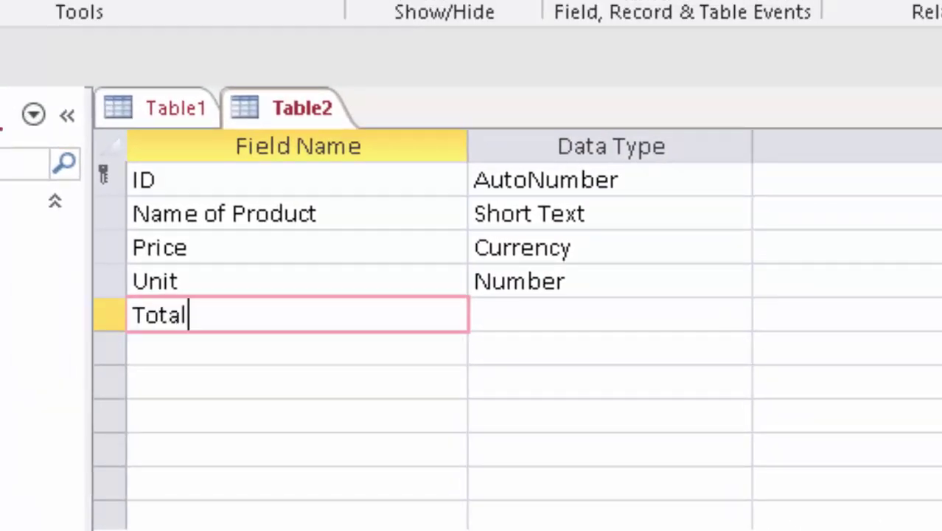
{"action": "left_click", "coordinate": [545, 314]}
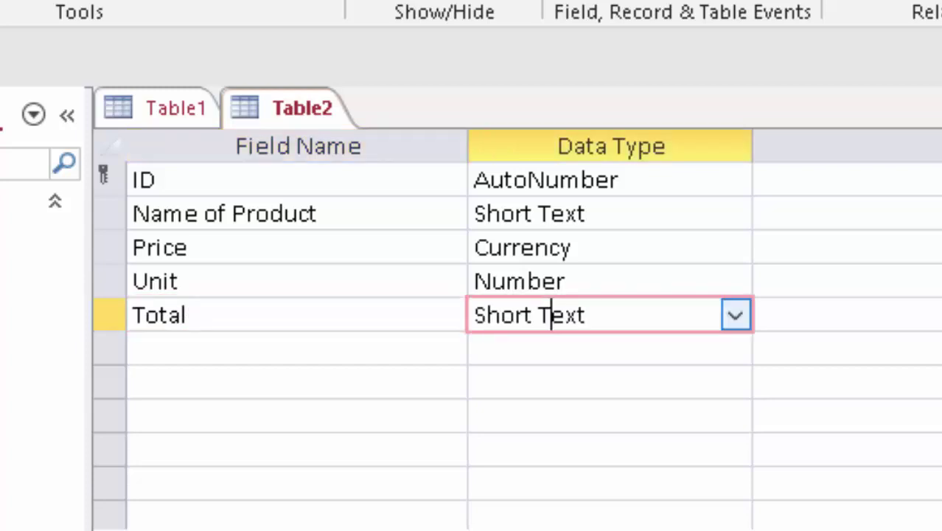
{"action": "key", "text": "alt+Down"}
{"action": "key", "text": "Down"}
{"action": "key", "text": "Down"}
{"action": "key", "text": "Down"}
{"action": "key", "text": "Down"}
{"action": "key", "text": "Down"}
{"action": "key", "text": "Down"}
{"action": "key", "text": "Return"}
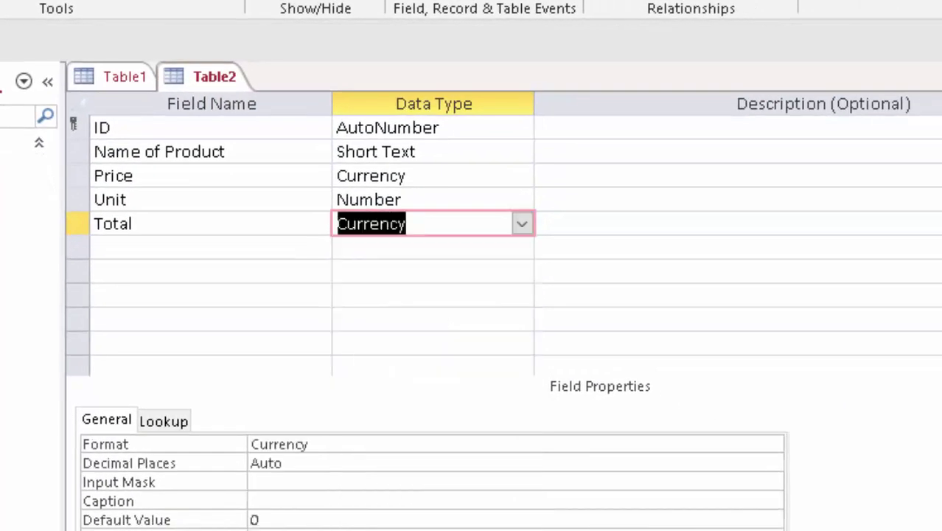
{"action": "key", "text": "alt+Down"}
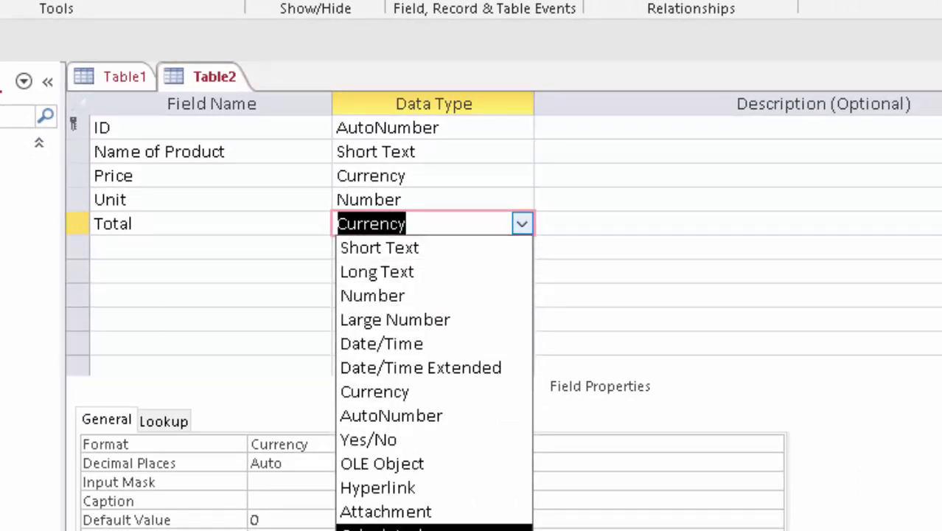
{"action": "key", "text": "Return"}
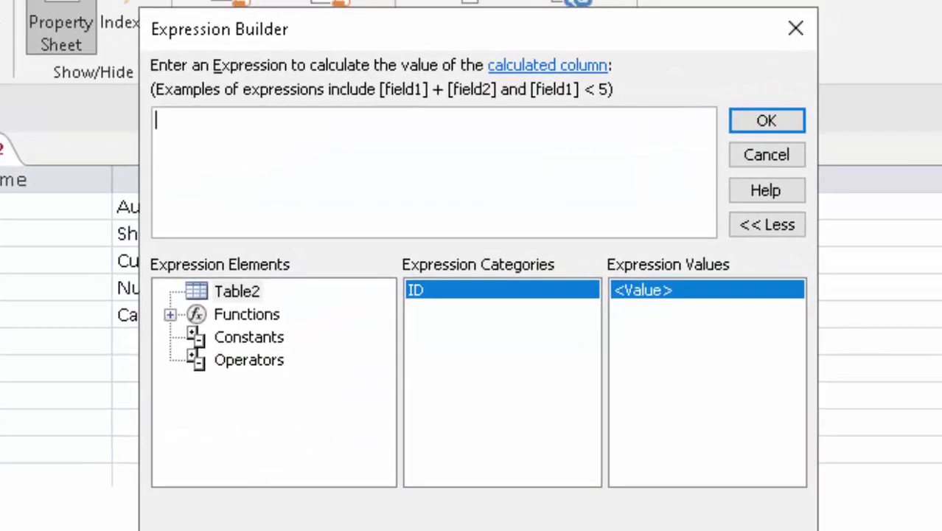
Enter the expression [Price]*[Unit] for Total and confirm it.
{"action": "left_click_drag", "start_coordinate": [431, 28], "coordinate": [730, 46]}
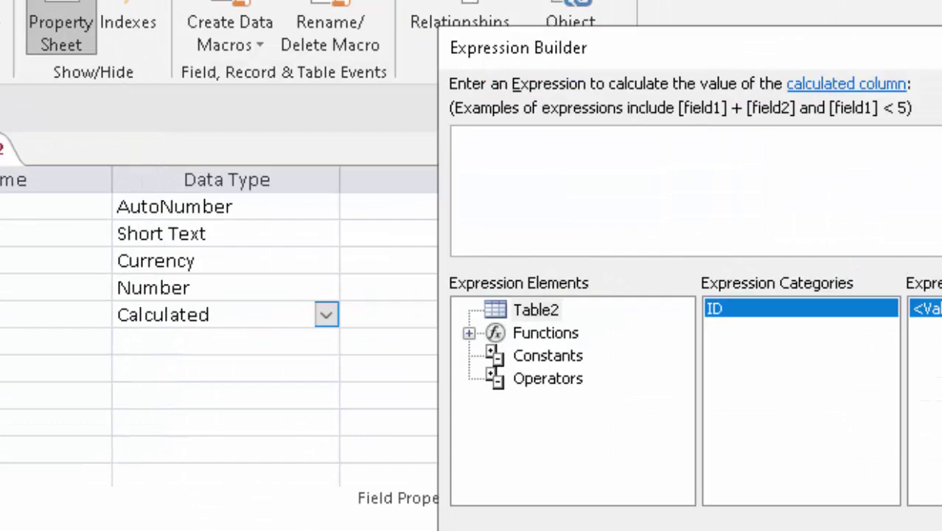
{"action": "type", "text": "[P"}
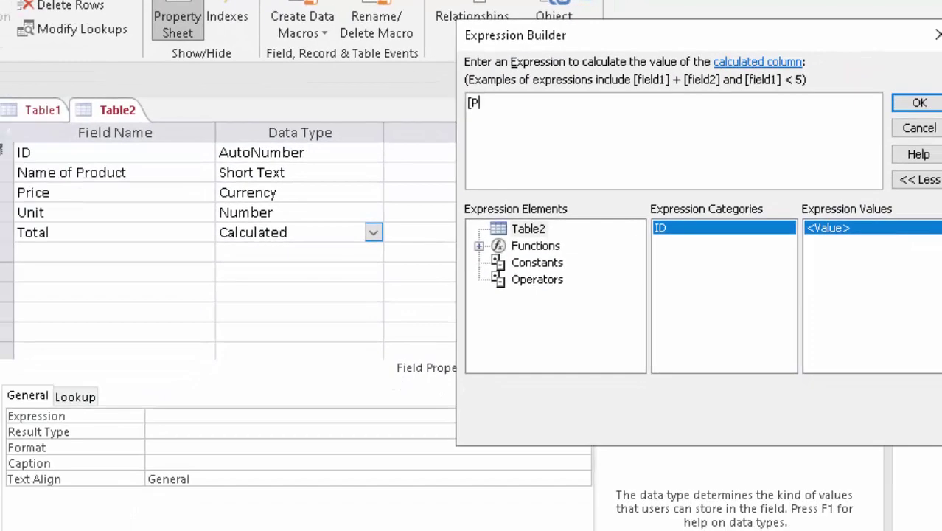
{"action": "type", "text": "rice"}
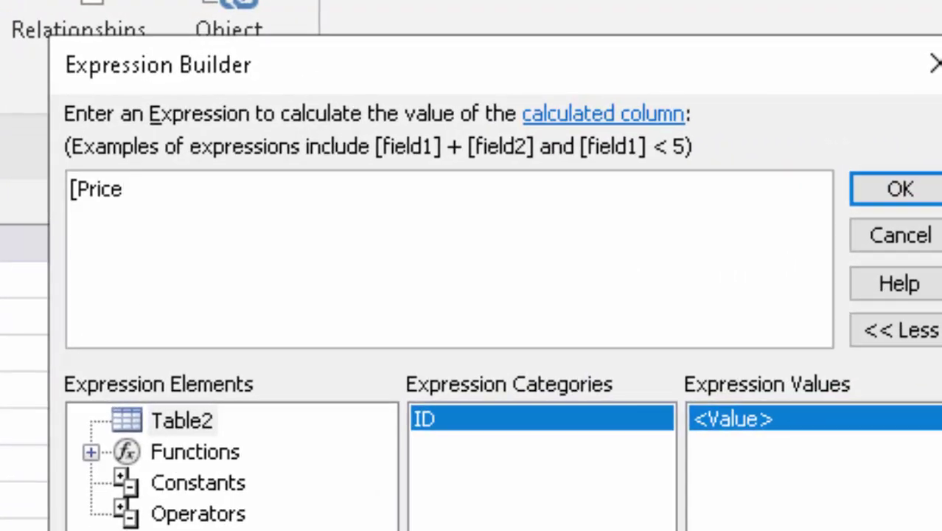
{"action": "type", "text": "]*[  "}
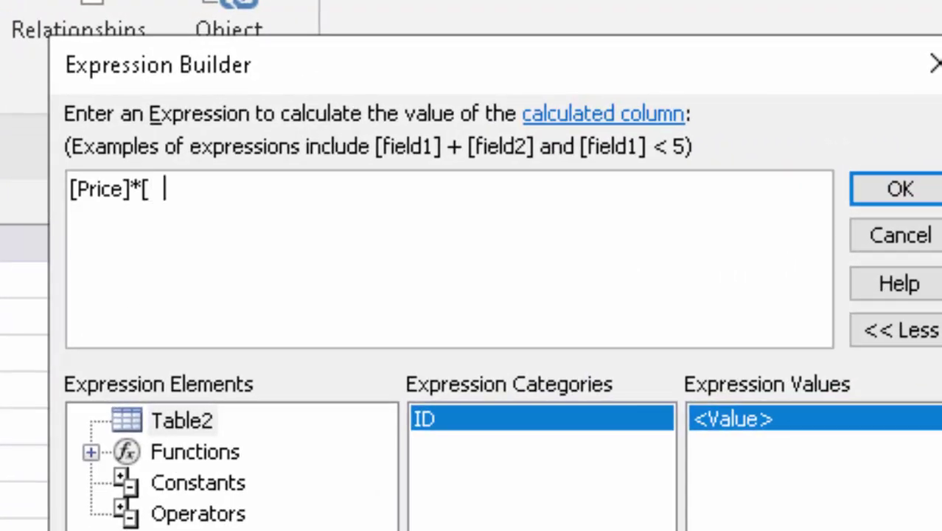
{"action": "type", "text": "Unit]"}
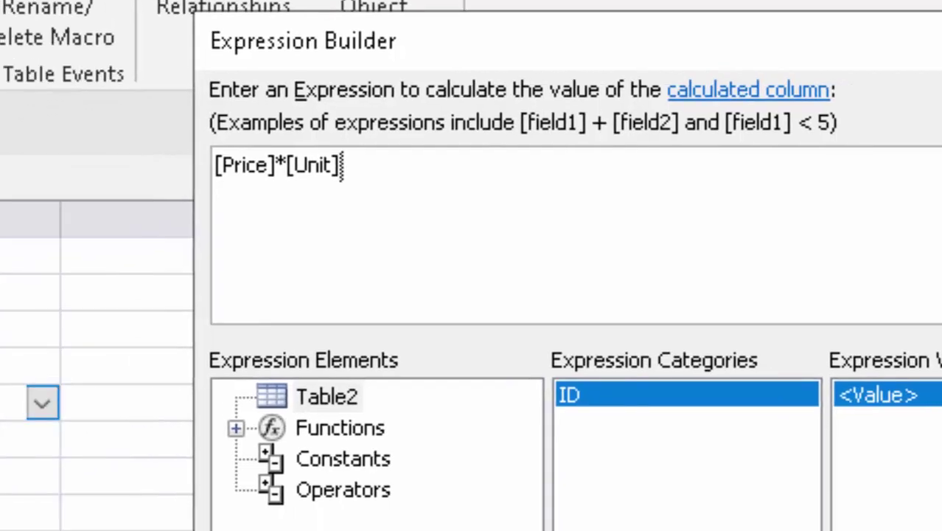
{"action": "key", "text": "Return"}
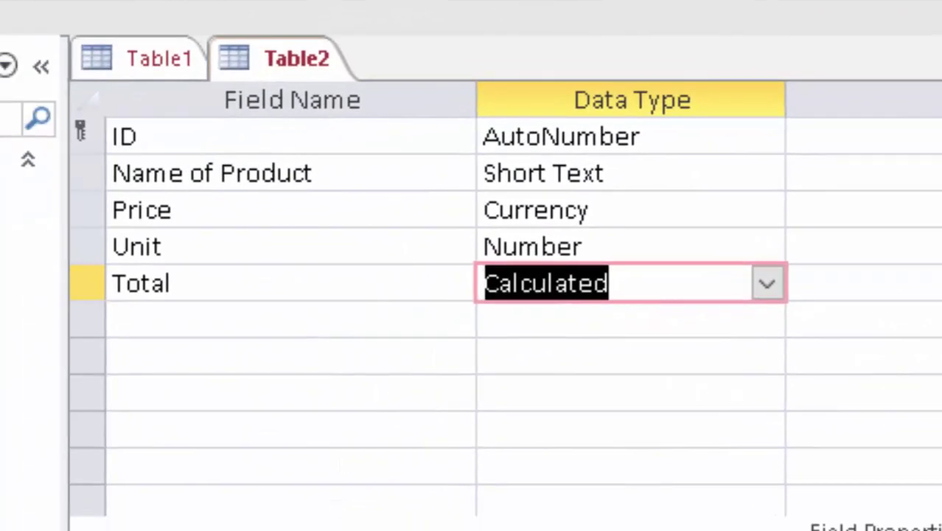
Save Table2 and, in the datasheet, start a Keyboard record priced 220.
{"action": "key", "text": "Return"}
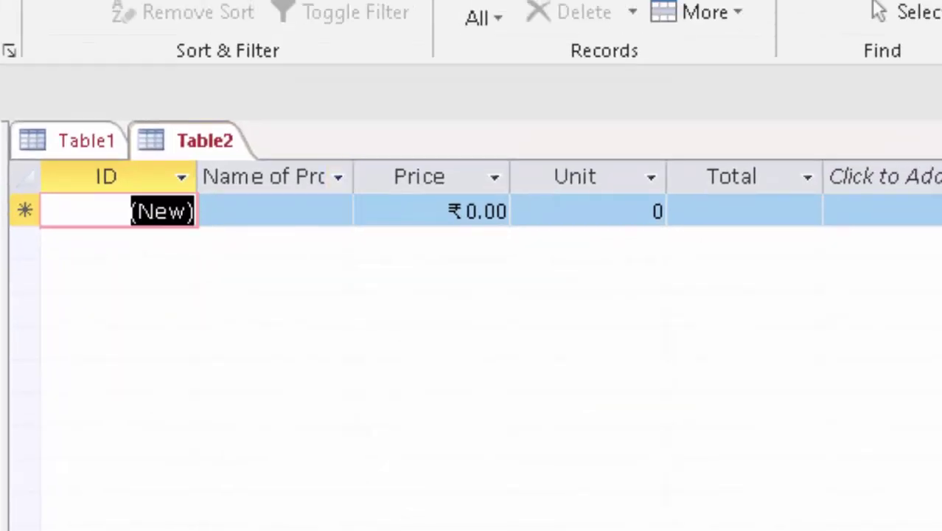
{"action": "double_click", "coordinate": [448, 113]}
{"action": "left_click", "coordinate": [306, 212]}
{"action": "type", "text": "K"}
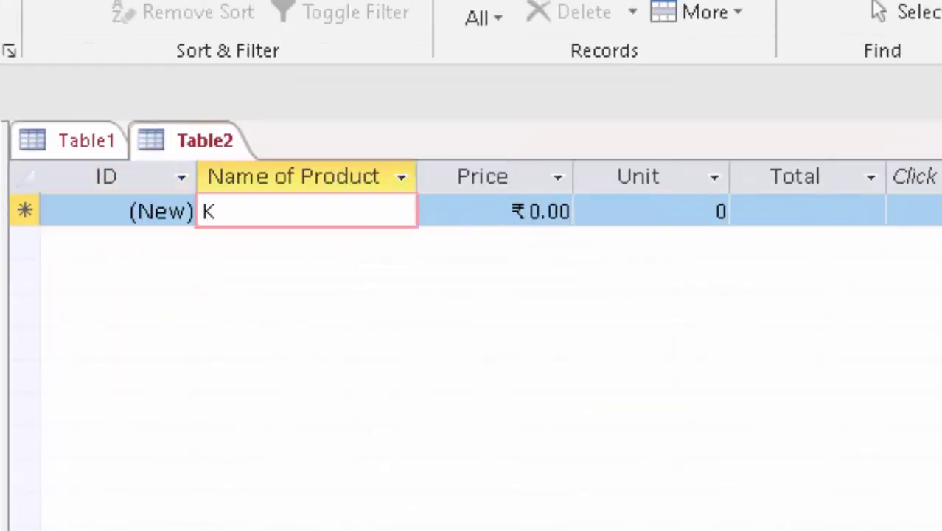
{"action": "type", "text": "eyboar"}
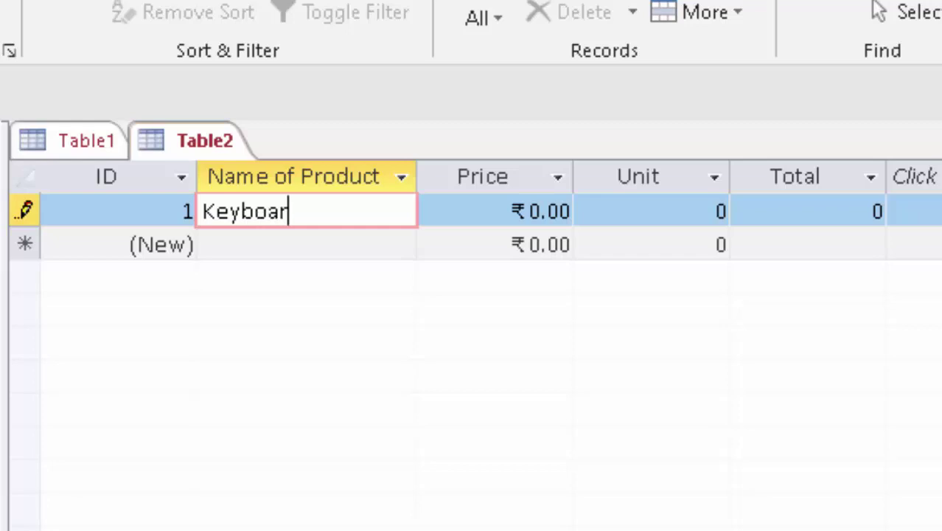
{"action": "type", "text": "d"}
{"action": "key", "text": "Tab"}
{"action": "type", "text": "2"}
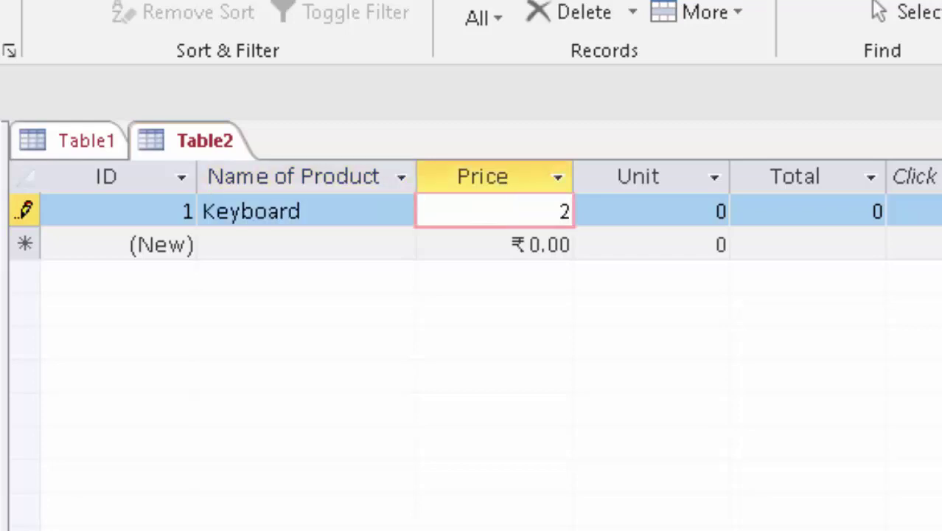
{"action": "type", "text": "20"}
{"action": "key", "text": "Tab"}
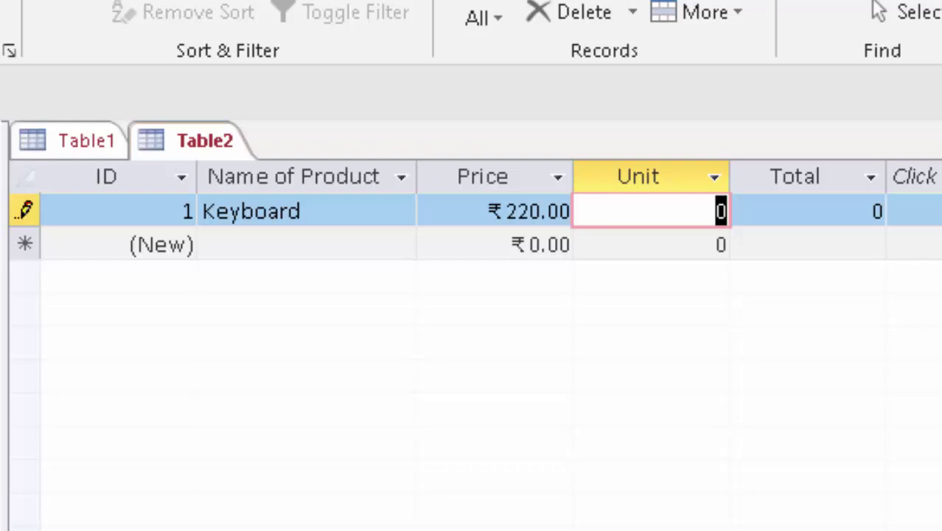
Correct the Keyboard price to 220.40 and enter 60 units so Total shows 13224.
{"action": "left_click", "coordinate": [494, 211]}
{"action": "key", "text": "shift+Right"}
{"action": "key", "text": "shift+Right"}
{"action": "key", "text": "shift+Right"}
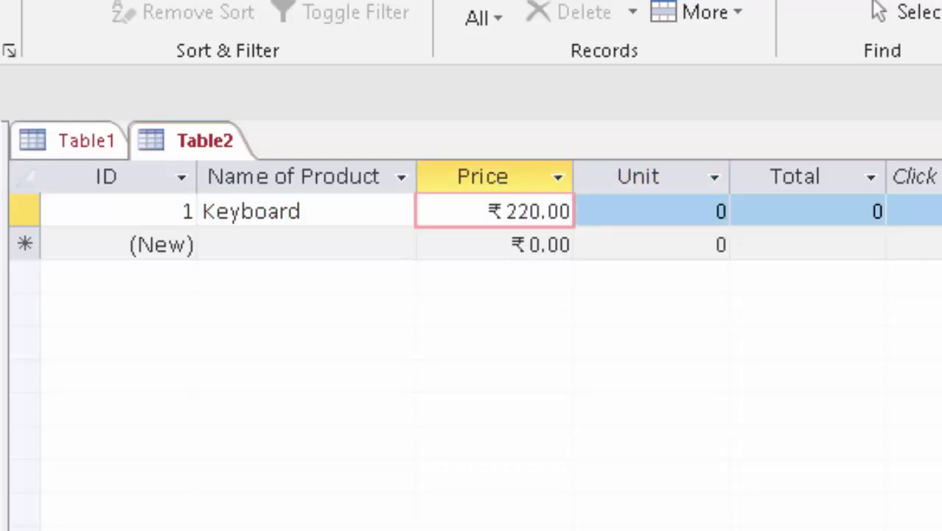
{"action": "key", "text": "BackSpace"}
{"action": "type", "text": "4"}
{"action": "key", "text": "Tab"}
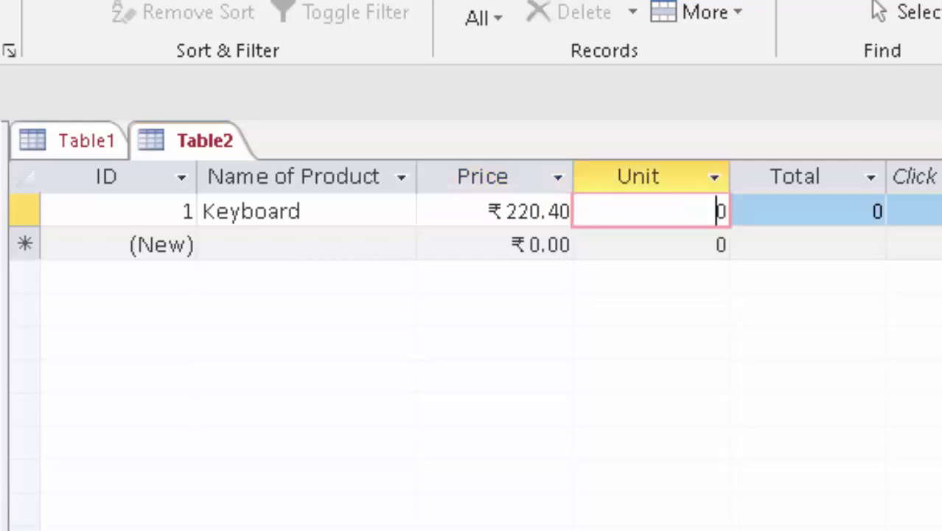
{"action": "type", "text": "6"}
{"action": "key", "text": "Tab"}
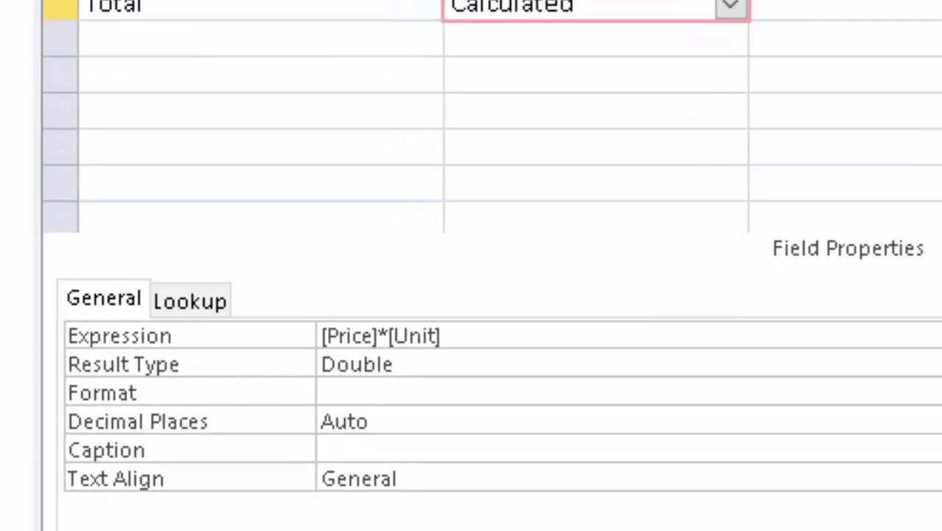
Set Total's Decimal Places to 2 and save, returning to the datasheet.
{"action": "left_click", "coordinate": [932, 421]}
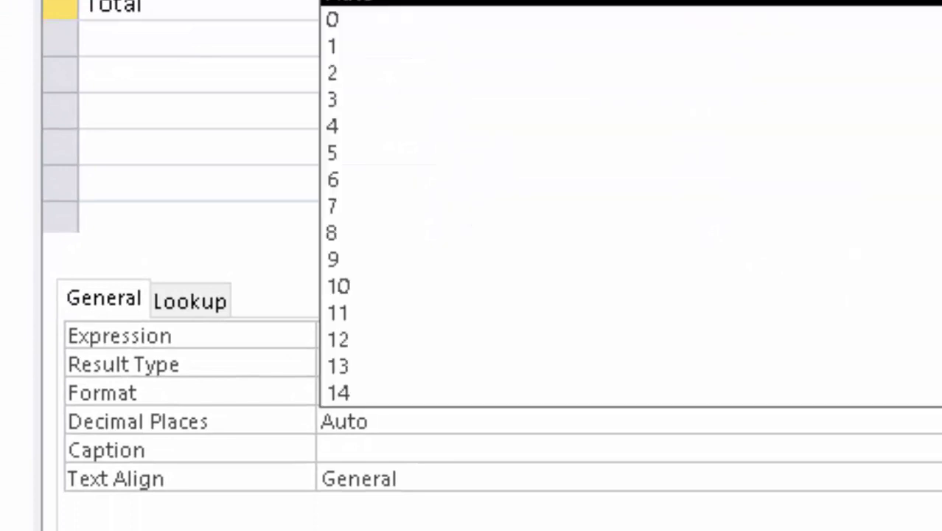
{"action": "left_click", "coordinate": [347, 70]}
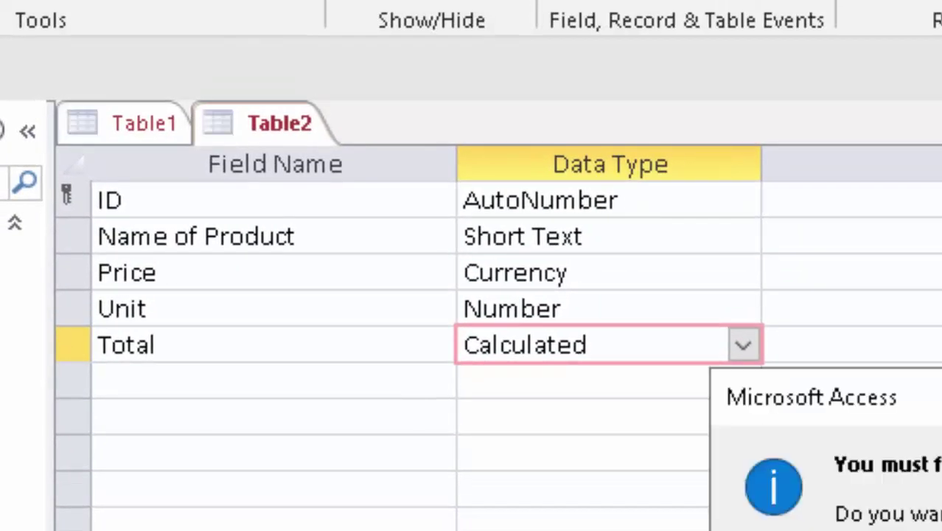
{"action": "key", "text": "Return"}
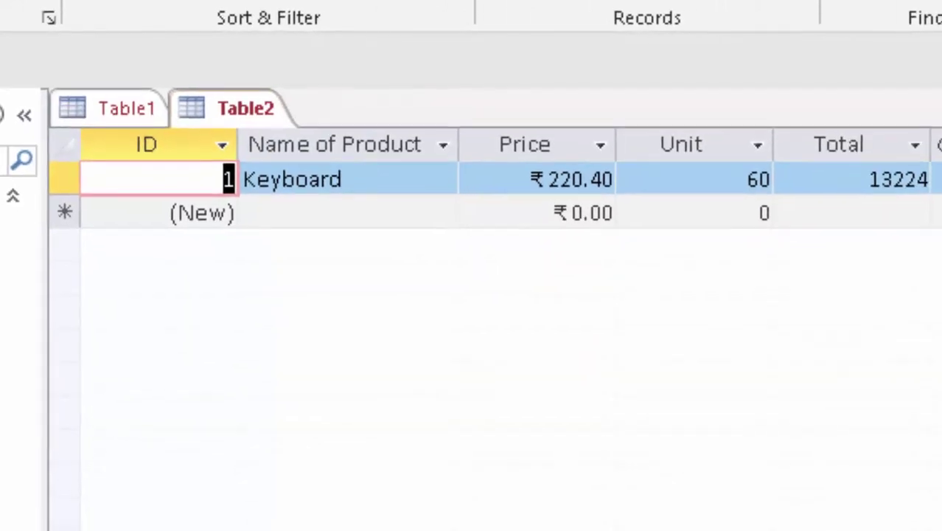
Add a Mouse record priced 220.15 with 1 unit.
{"action": "left_click", "coordinate": [332, 230]}
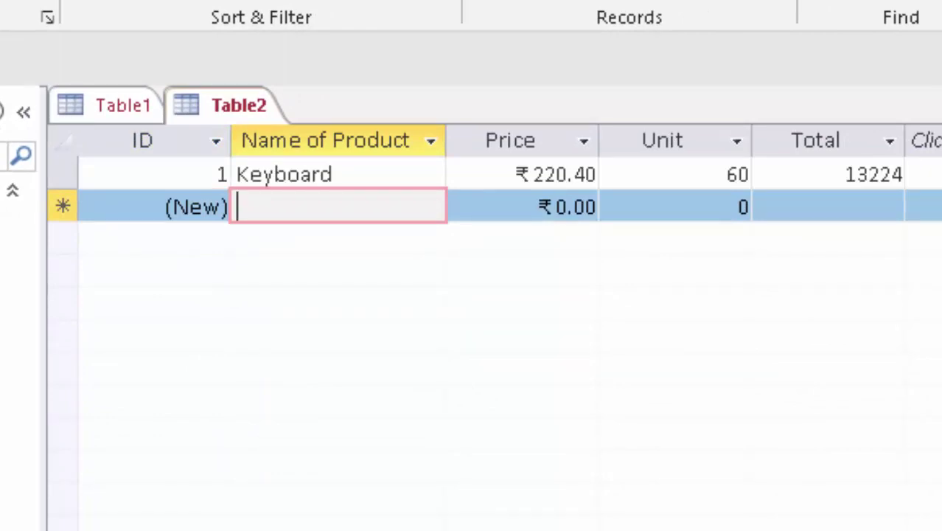
{"action": "type", "text": "Mouse"}
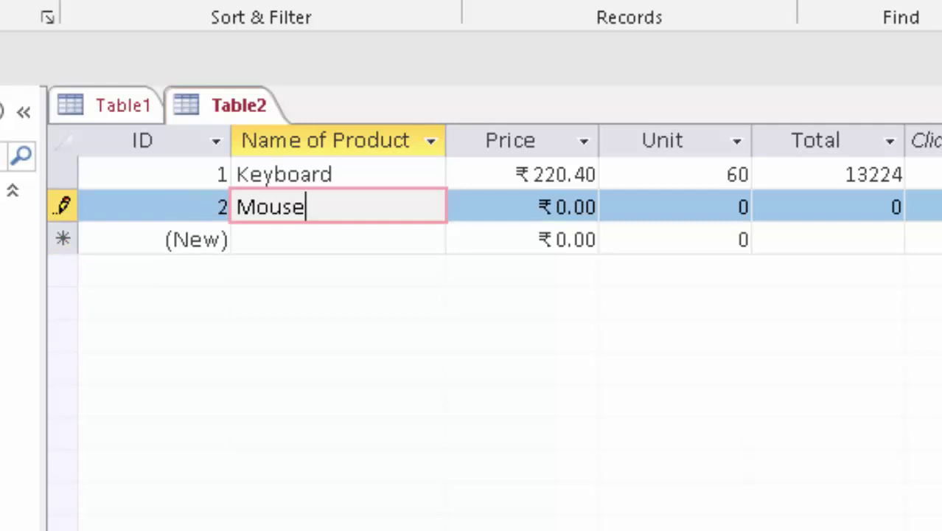
{"action": "key", "text": "Tab"}
{"action": "type", "text": "2"}
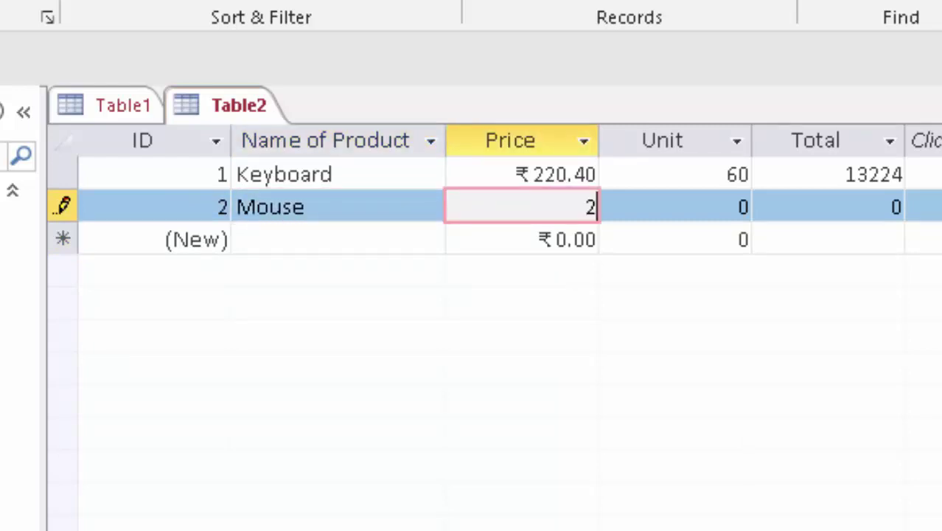
{"action": "type", "text": "20."}
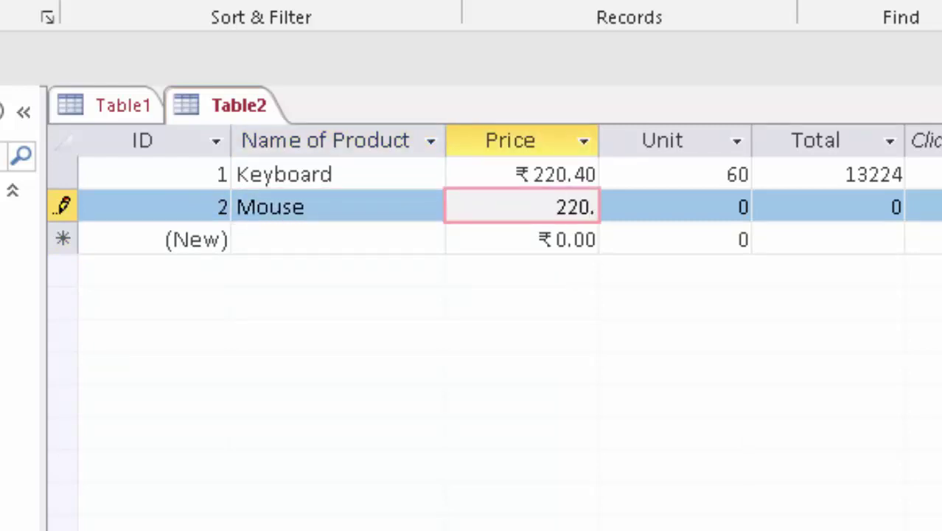
{"action": "type", "text": "15"}
{"action": "key", "text": "Tab"}
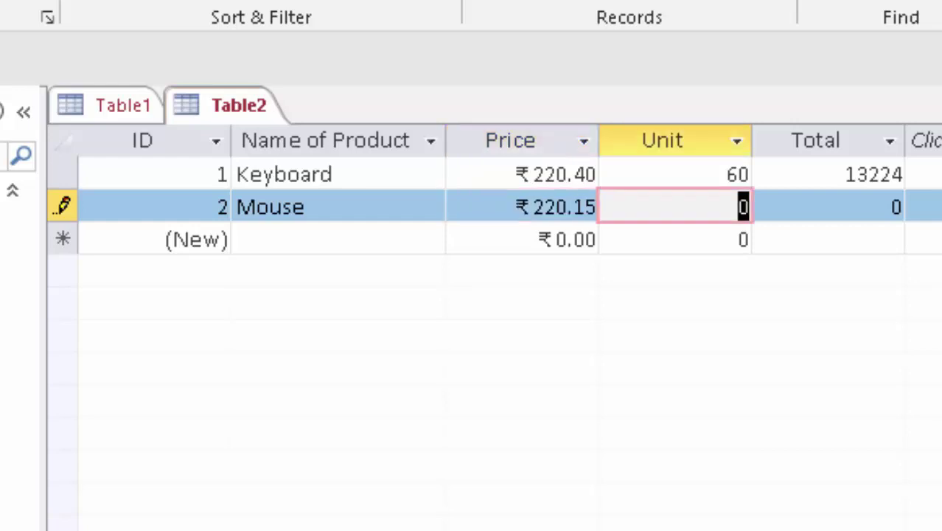
{"action": "type", "text": "1"}
{"action": "key", "text": "Tab"}
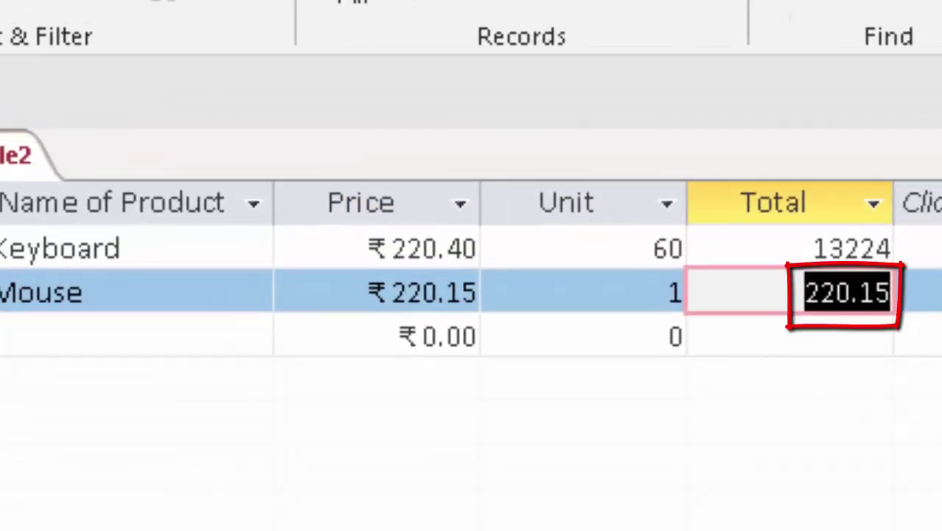
{"action": "key", "text": "Tab"}
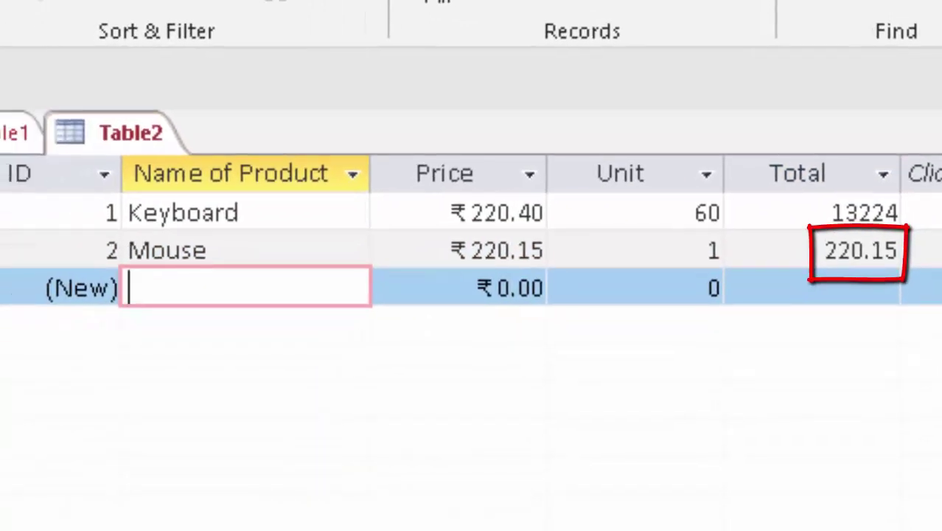
Add an LED Light record priced 340.11 with 2 units, totalling 680.22.
{"action": "type", "text": "L"}
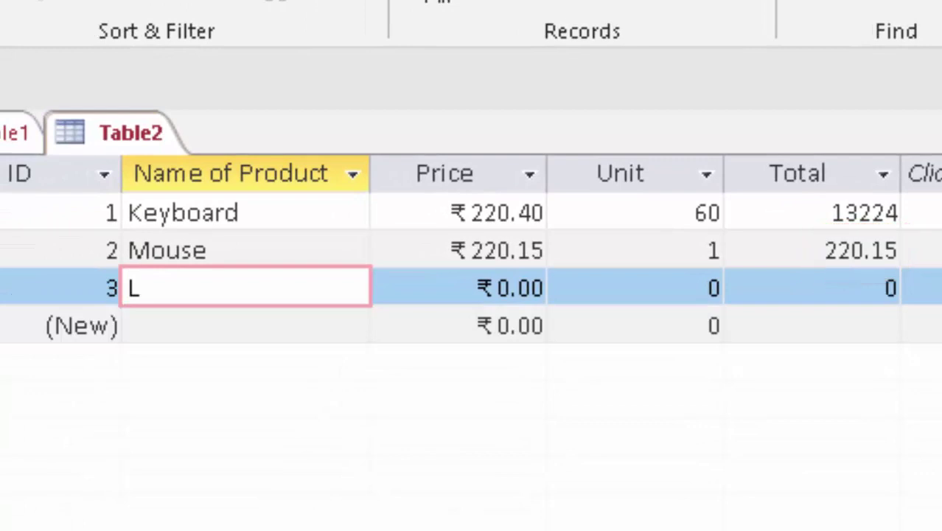
{"action": "type", "text": "ED Li"}
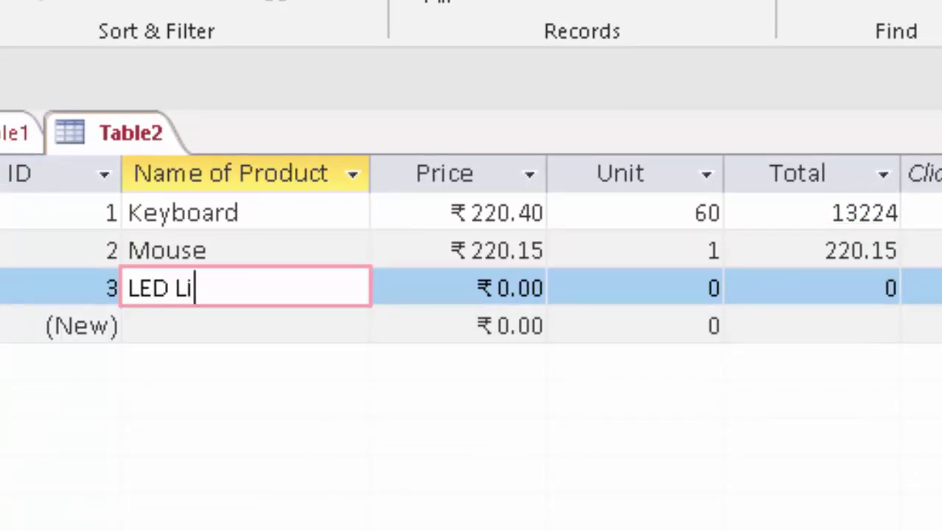
{"action": "type", "text": "ght"}
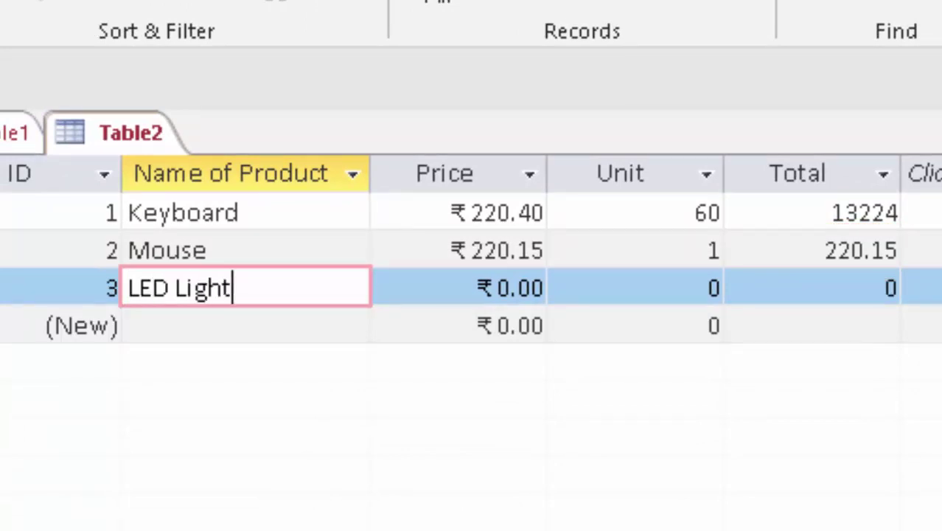
{"action": "key", "text": "Tab"}
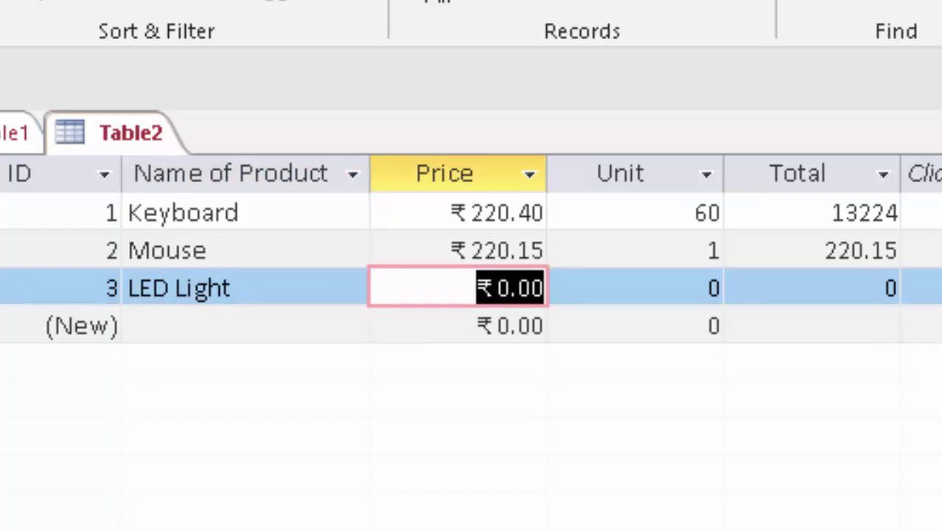
{"action": "type", "text": "340"}
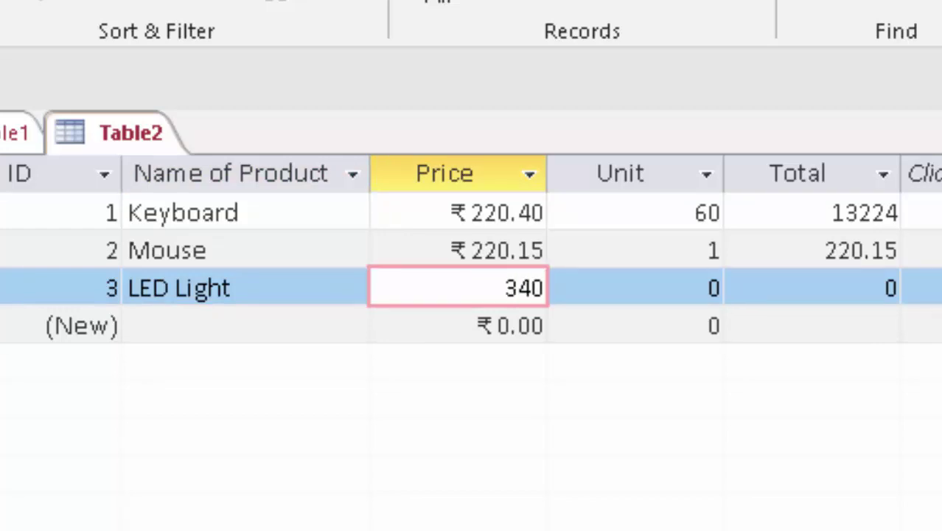
{"action": "type", "text": ".11"}
{"action": "key", "text": "Tab"}
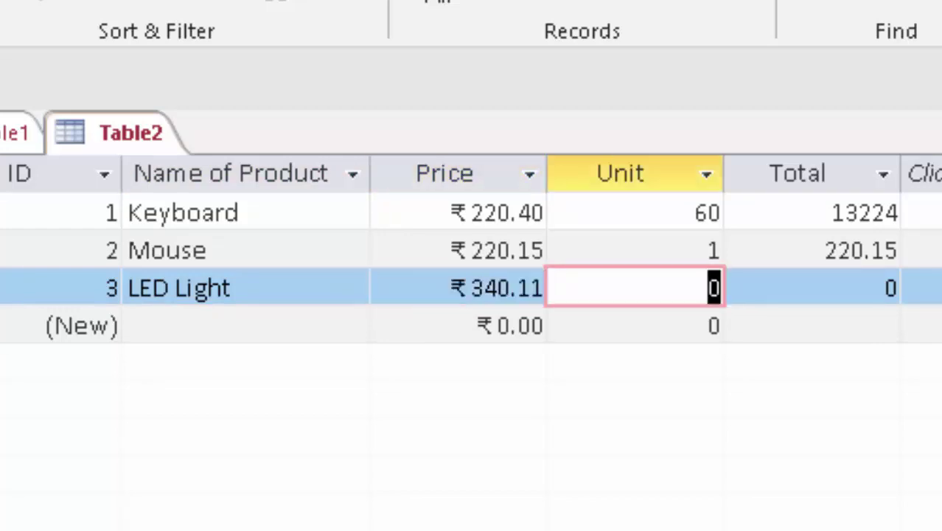
{"action": "type", "text": "2"}
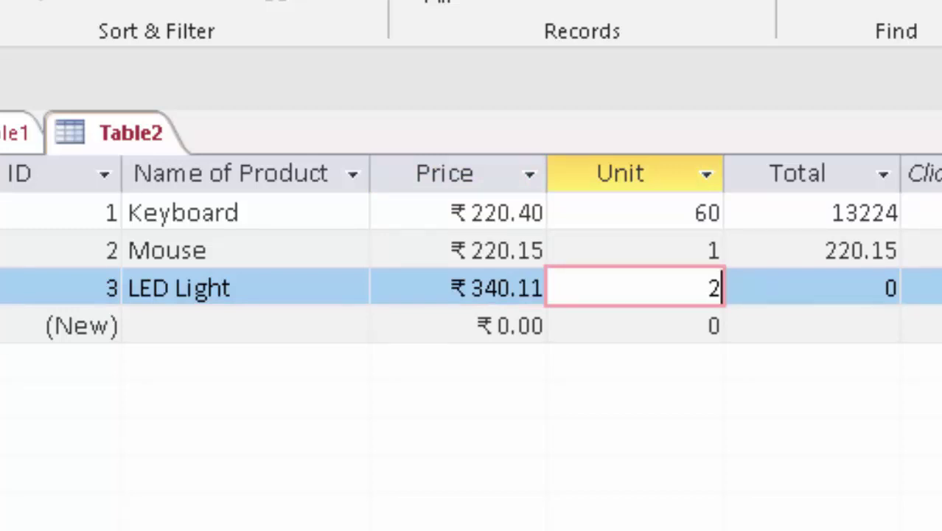
{"action": "key", "text": "Tab"}
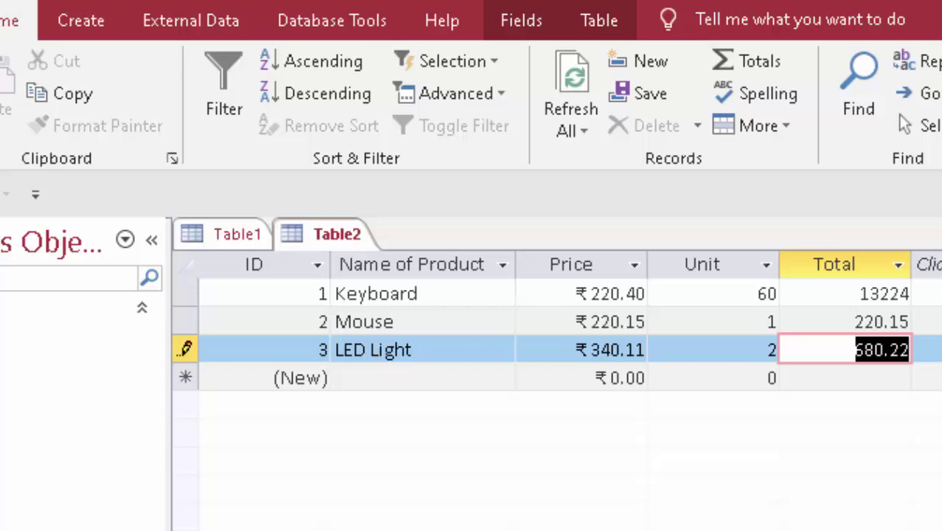
{"action": "key", "text": "Tab"}
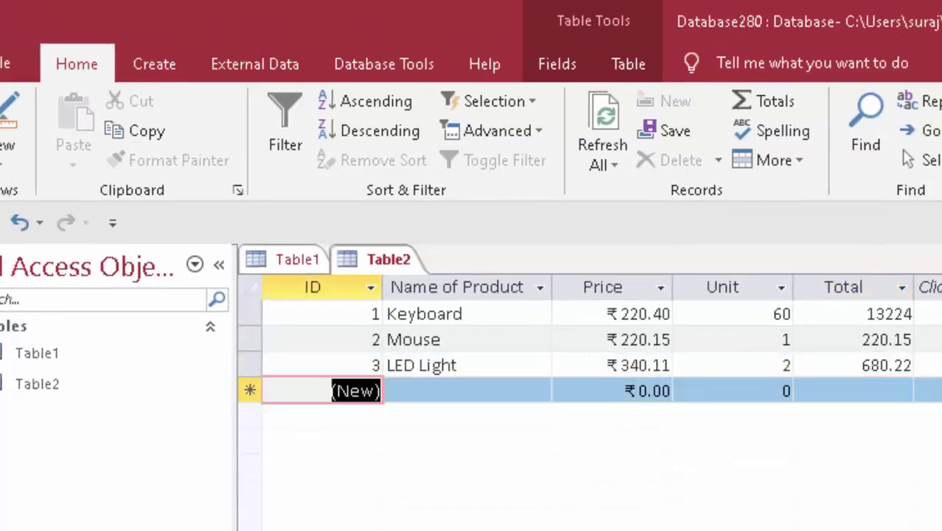
Start a new product record named LED Tv.
{"action": "left_click", "coordinate": [466, 391]}
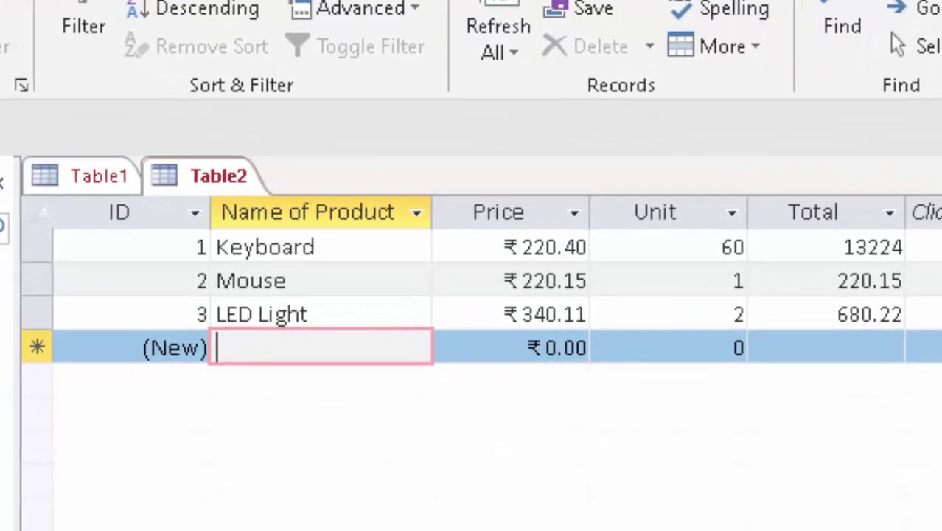
{"action": "type", "text": "LE"}
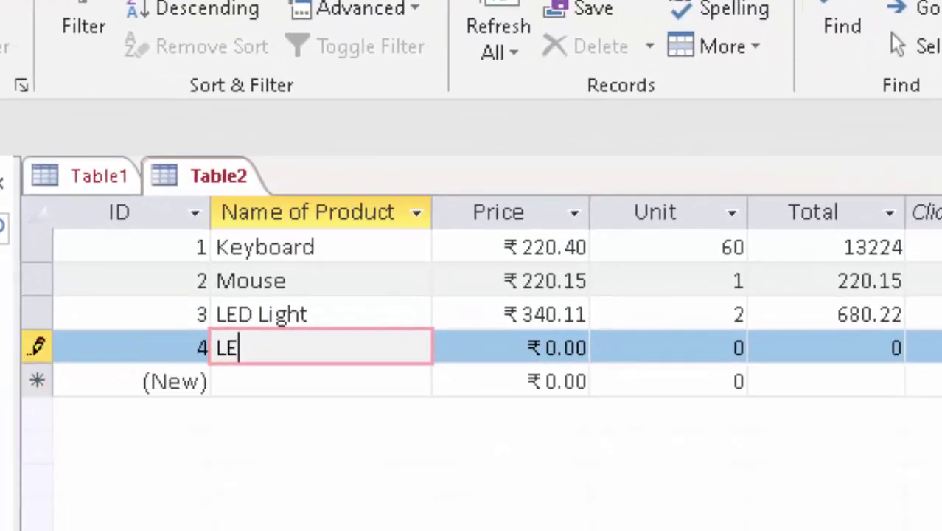
{"action": "type", "text": "D"}
{"action": "key", "text": "Tab"}
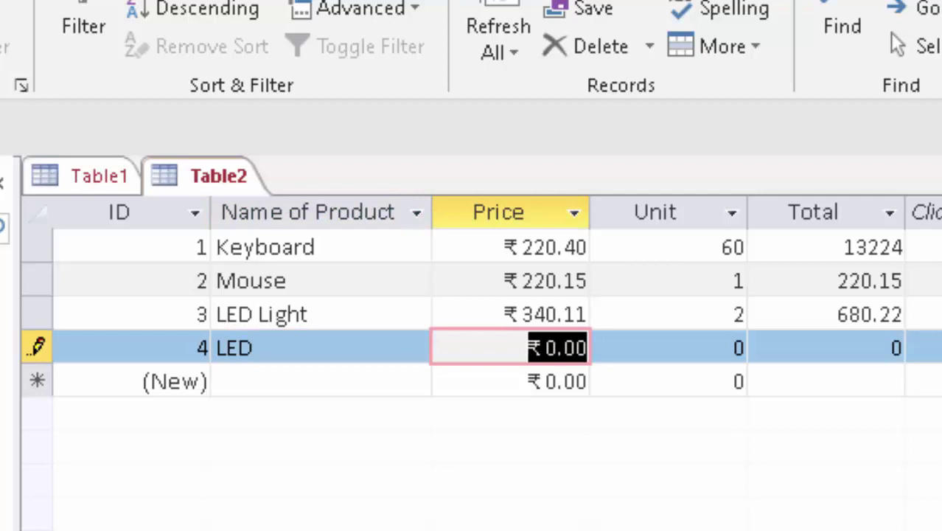
{"action": "left_click", "coordinate": [256, 347]}
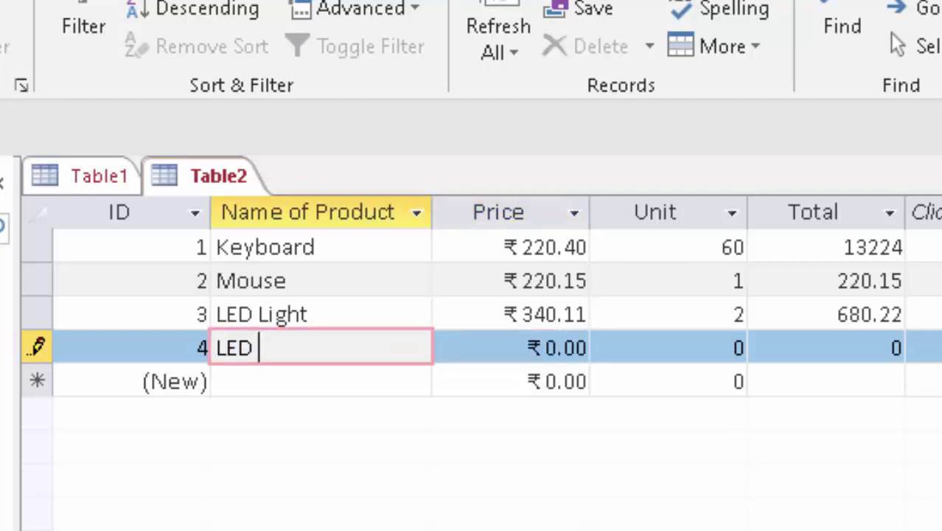
{"action": "type", "text": "Tv"}
{"action": "key", "text": "Tab"}
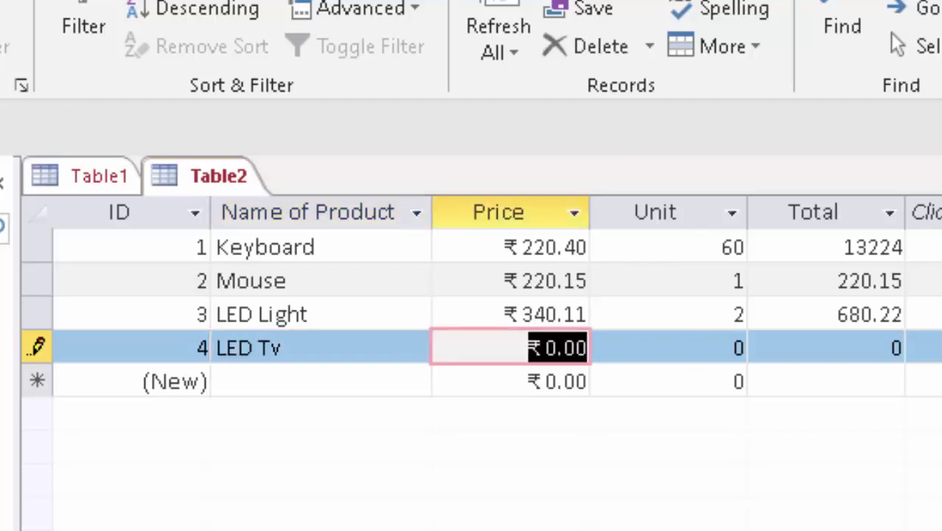
Give LED Tv a price of 14,000.80 and 1 unit, then save the record.
{"action": "type", "text": "4"}
{"action": "key", "text": "BackSpace"}
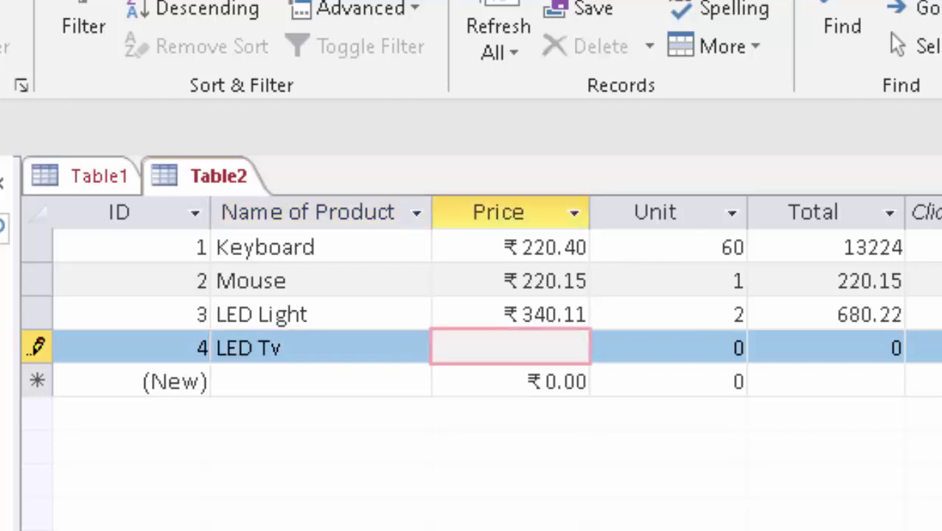
{"action": "type", "text": "4,000"}
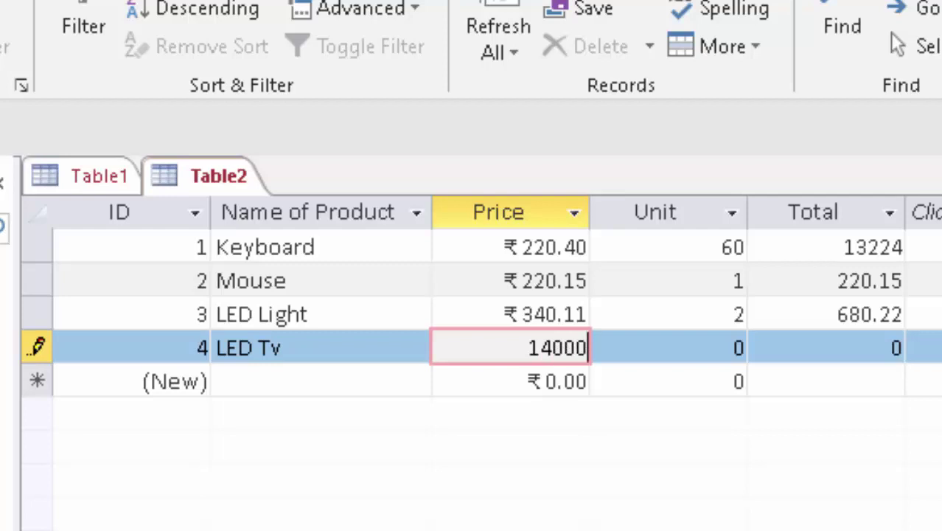
{"action": "type", "text": "."}
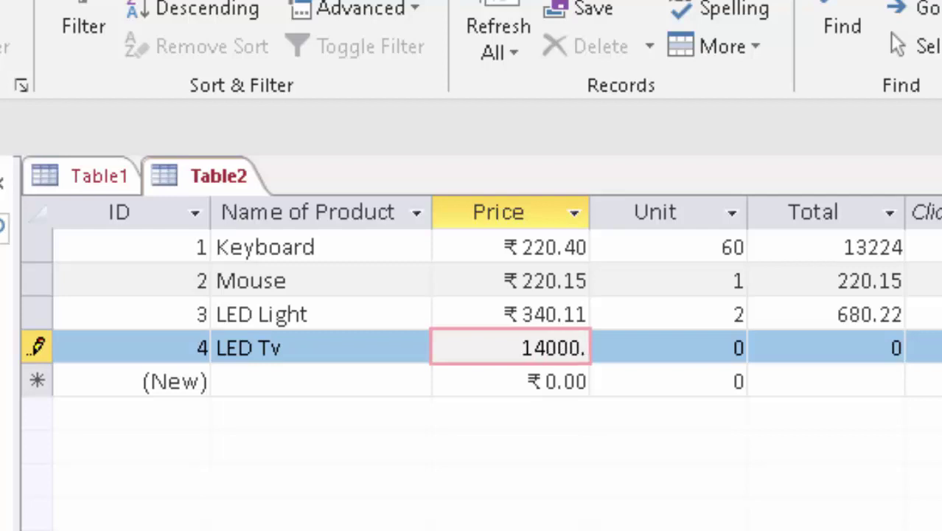
{"action": "type", "text": "80"}
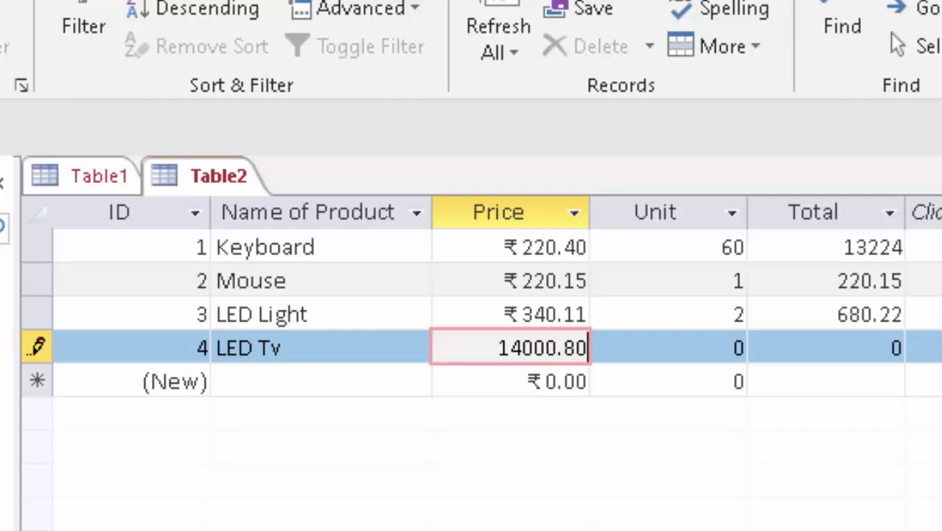
{"action": "key", "text": "Tab"}
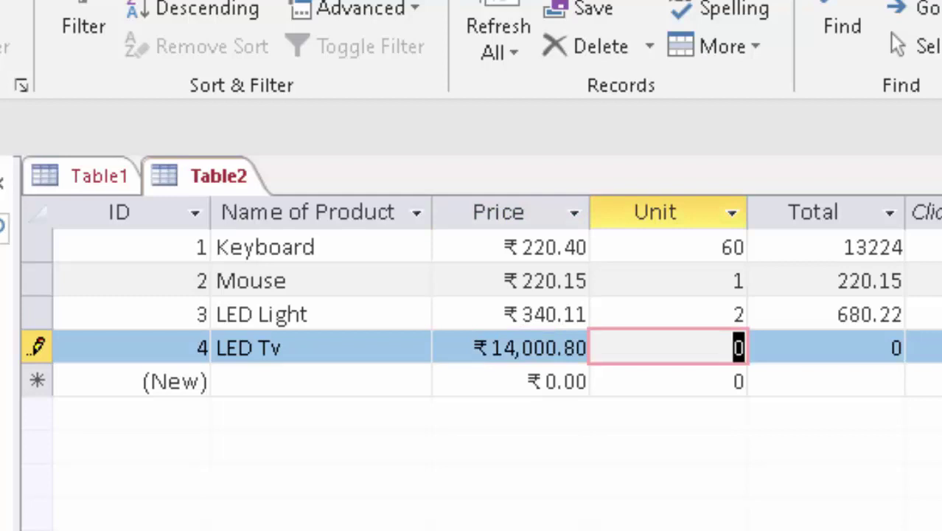
{"action": "type", "text": "1"}
{"action": "key", "text": "Tab"}
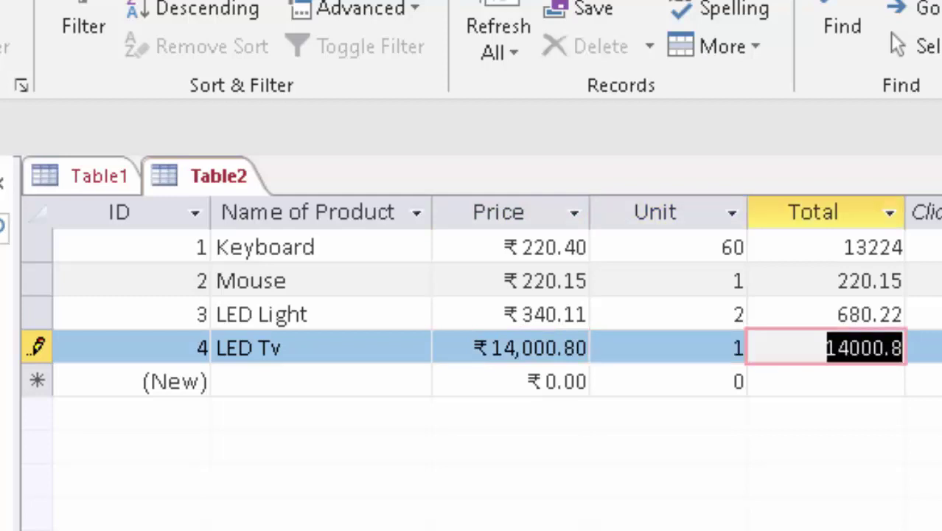
{"action": "key", "text": "shift+F9"}
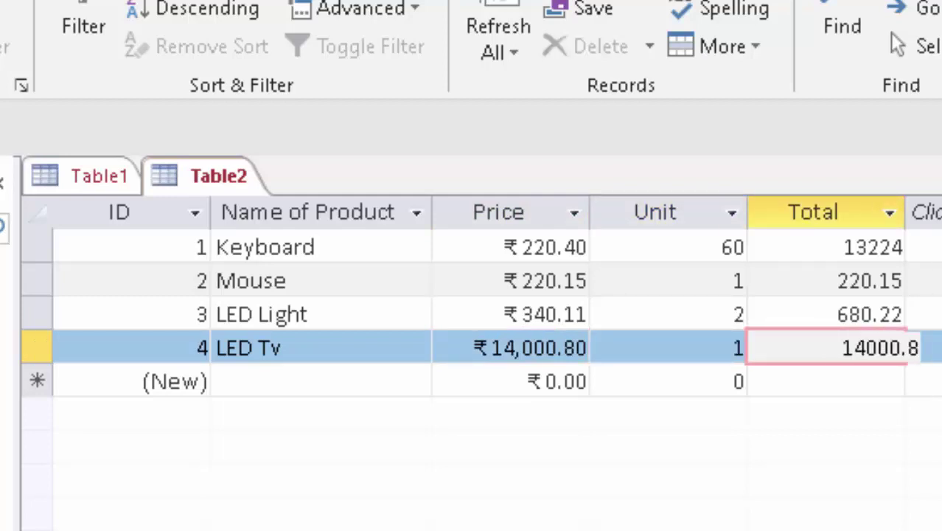
{"action": "left_click", "coordinate": [930, 247]}
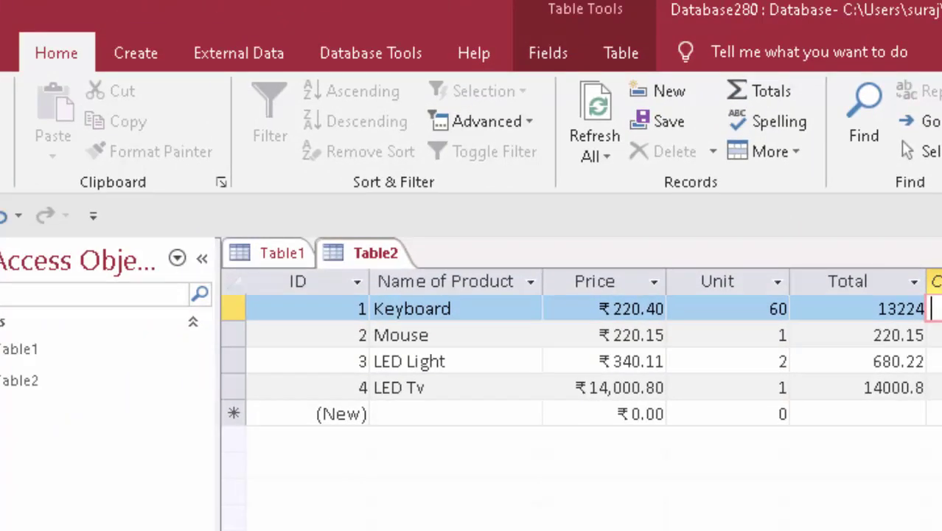
Create a new design-view query on Table2 and place all of its fields in the grid.
{"action": "left_click", "coordinate": [136, 53]}
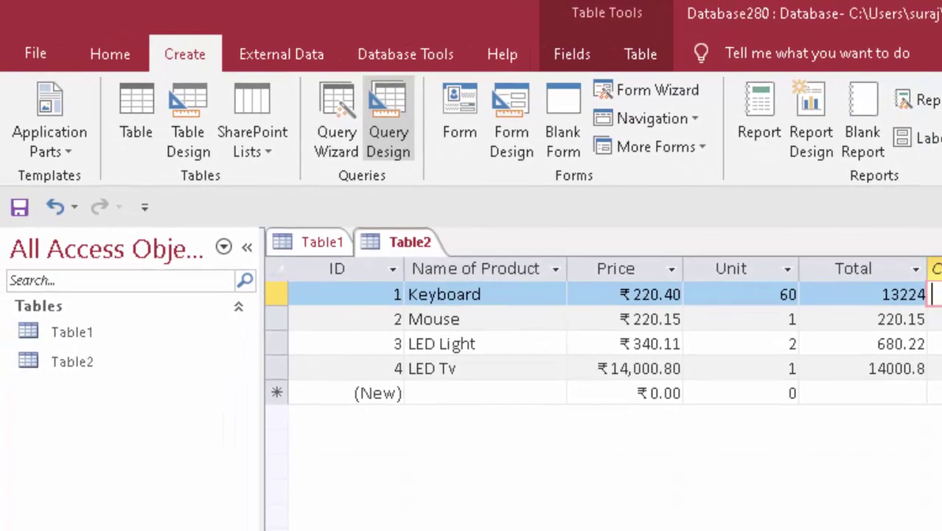
{"action": "left_click", "coordinate": [388, 122]}
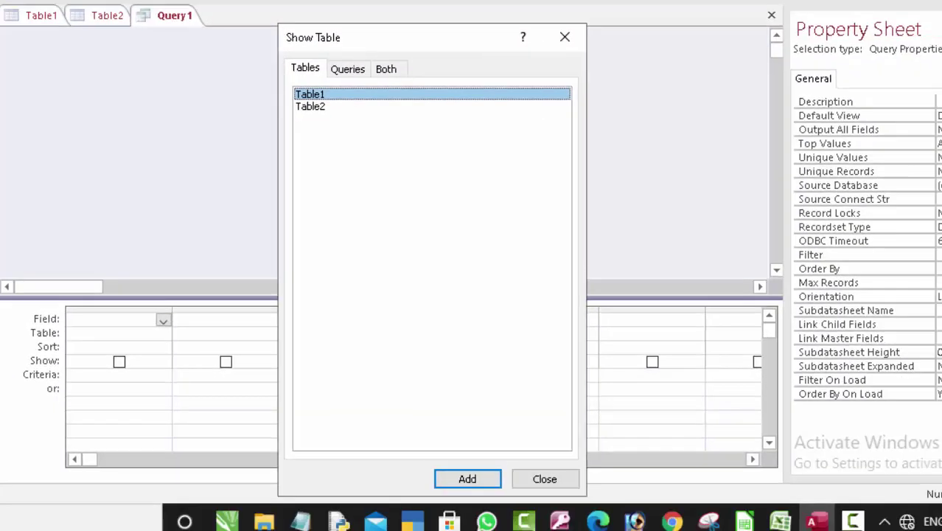
{"action": "key", "text": "Return"}
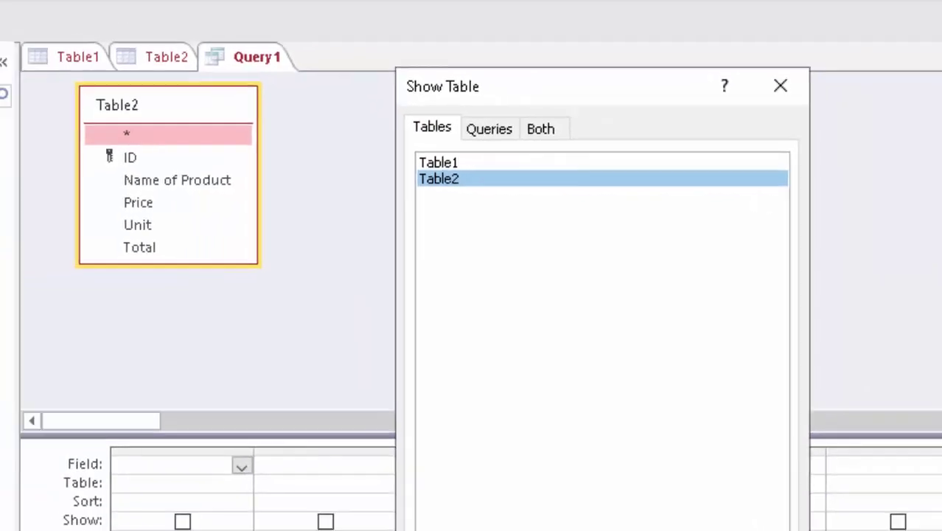
{"action": "key", "text": "Escape"}
{"action": "double_click", "coordinate": [140, 108]}
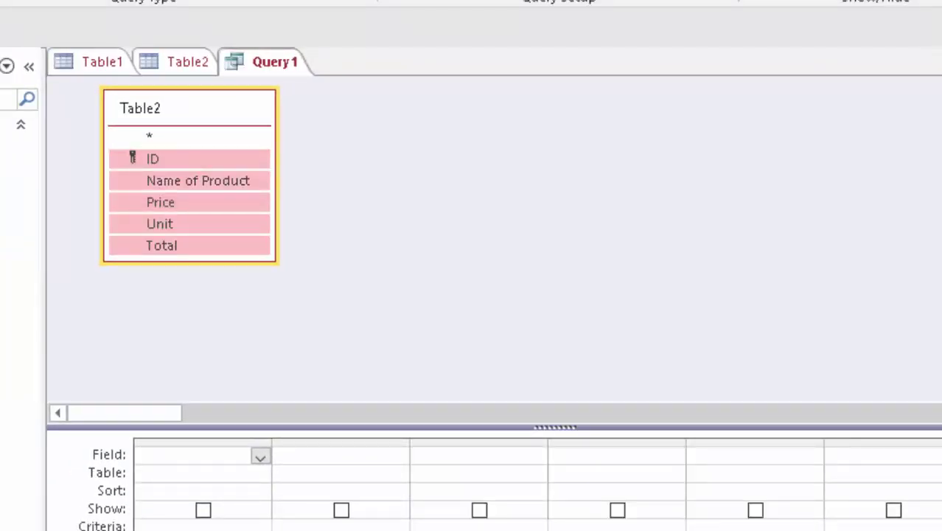
{"action": "left_click_drag", "start_coordinate": [190, 180], "coordinate": [203, 455]}
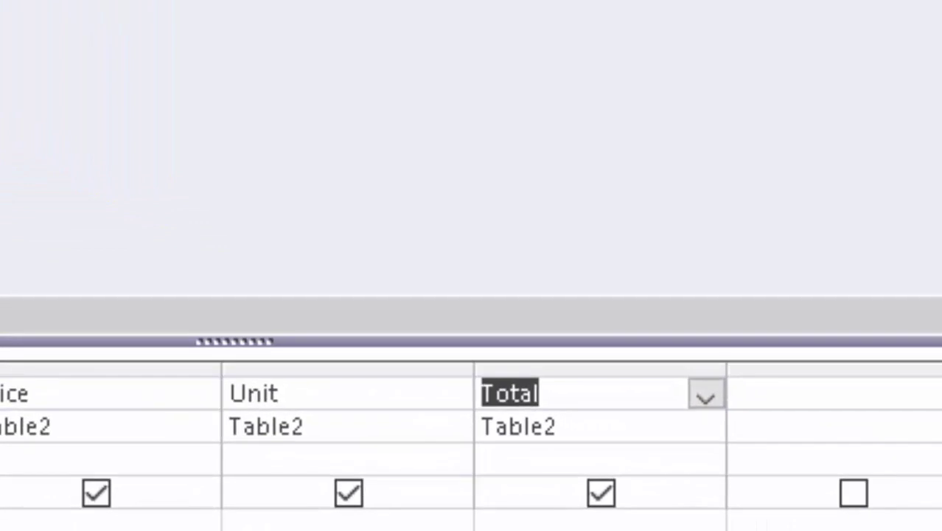
Begin a fifth column after Total with the alias 'Round:' and bring up its shortcut menu.
{"action": "left_click", "coordinate": [734, 393]}
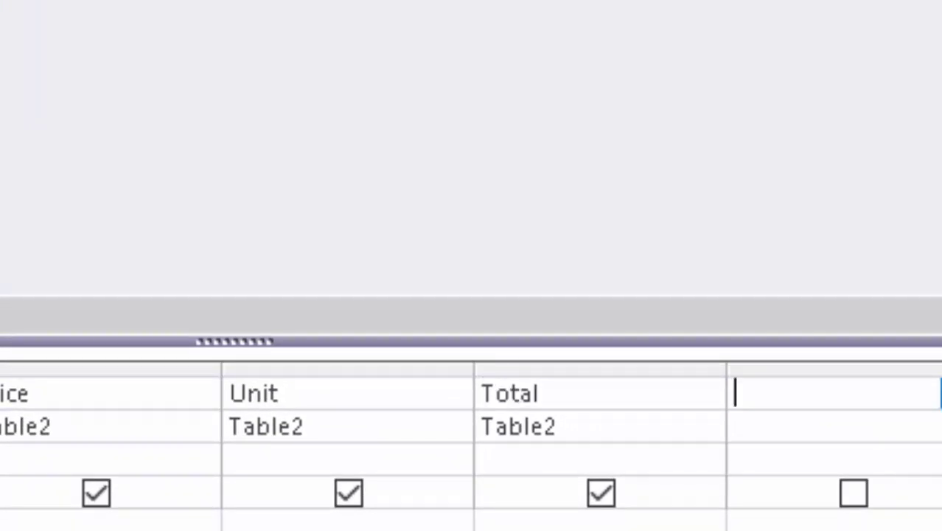
{"action": "type", "text": "Roun"}
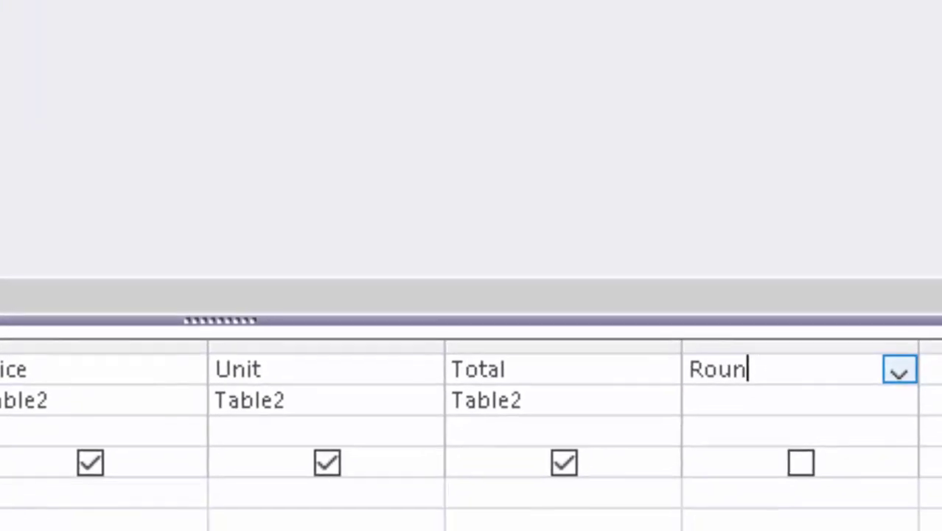
{"action": "type", "text": "d:"}
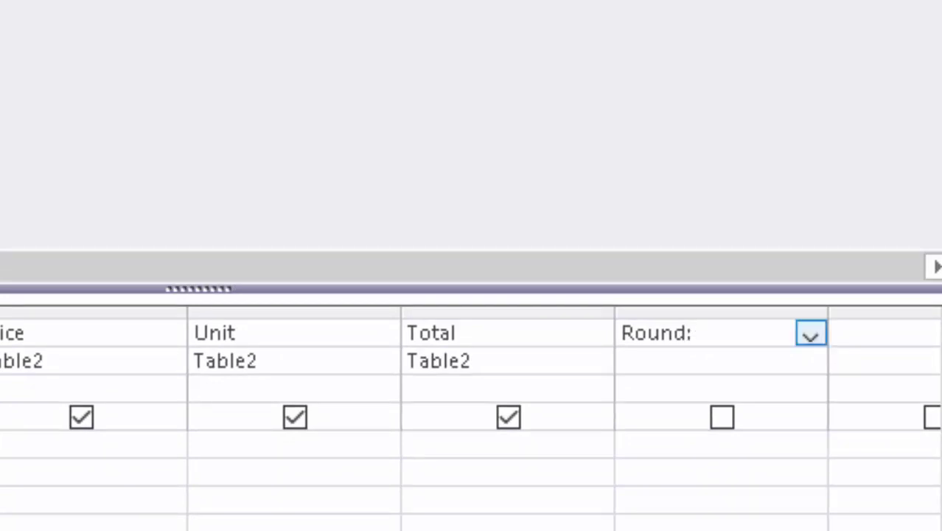
{"action": "key", "text": "shift+F10"}
Enter Round:Round([Total],0) in the Zoom box, correcting typos, and confirm it.
{"action": "key", "text": "z"}
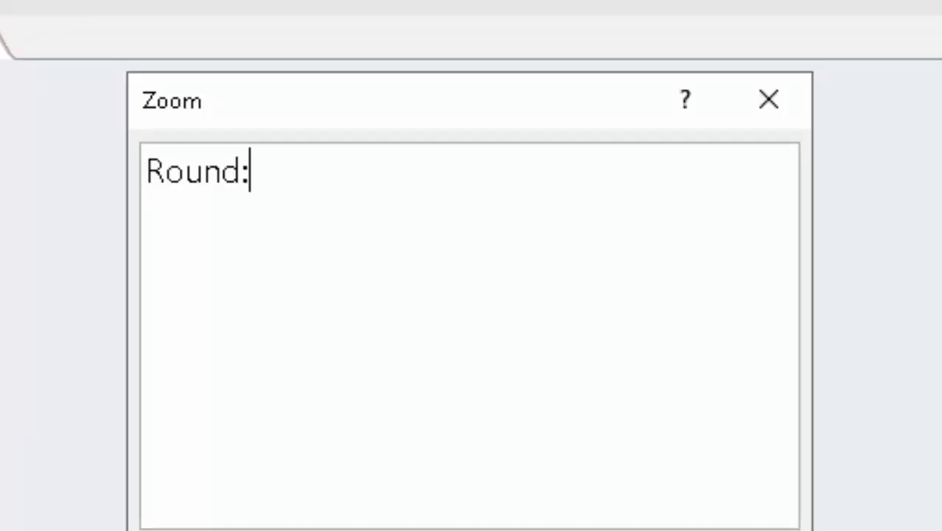
{"action": "type", "text": "["}
{"action": "key", "text": "BackSpace"}
{"action": "type", "text": "Roun"}
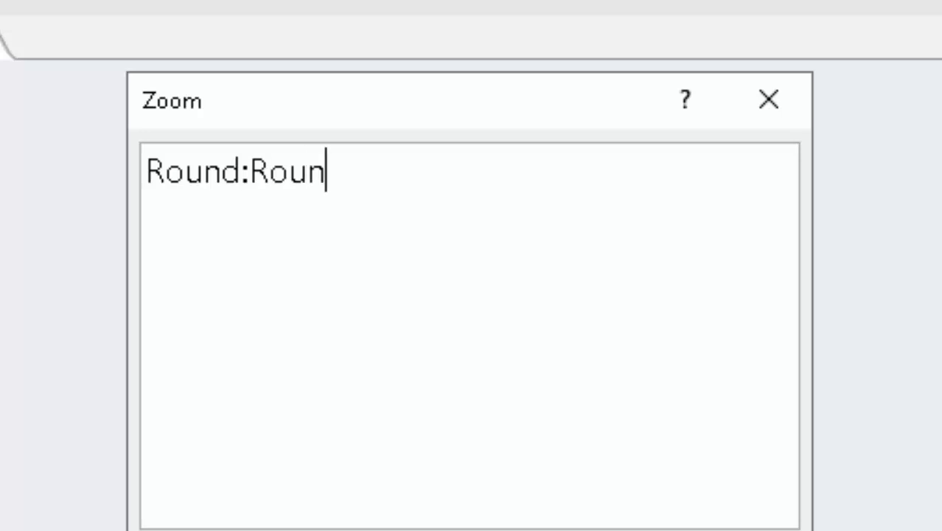
{"action": "type", "text": "d(["}
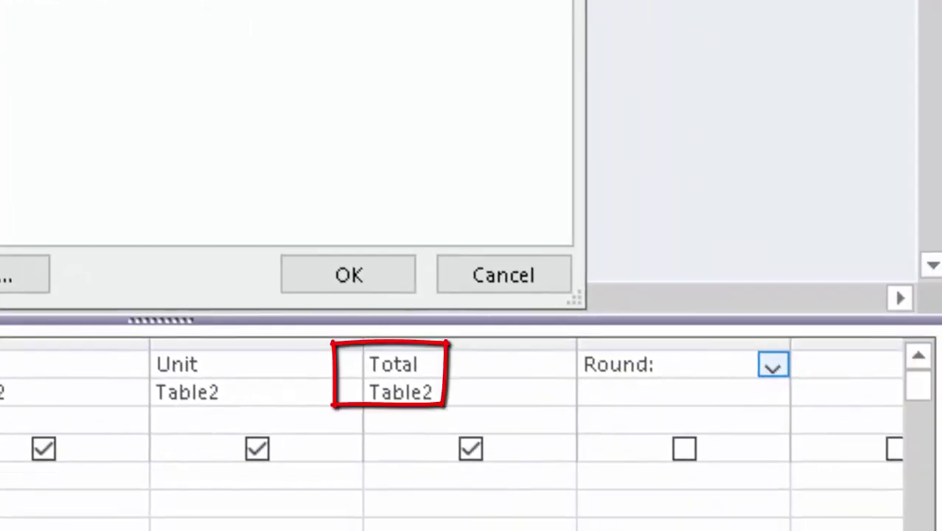
{"action": "type", "text": "T"}
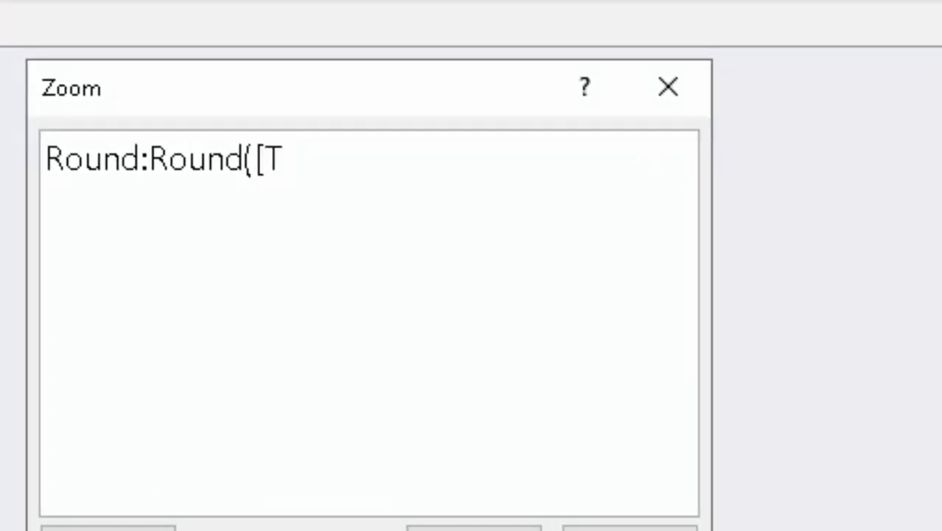
{"action": "type", "text": "otal"}
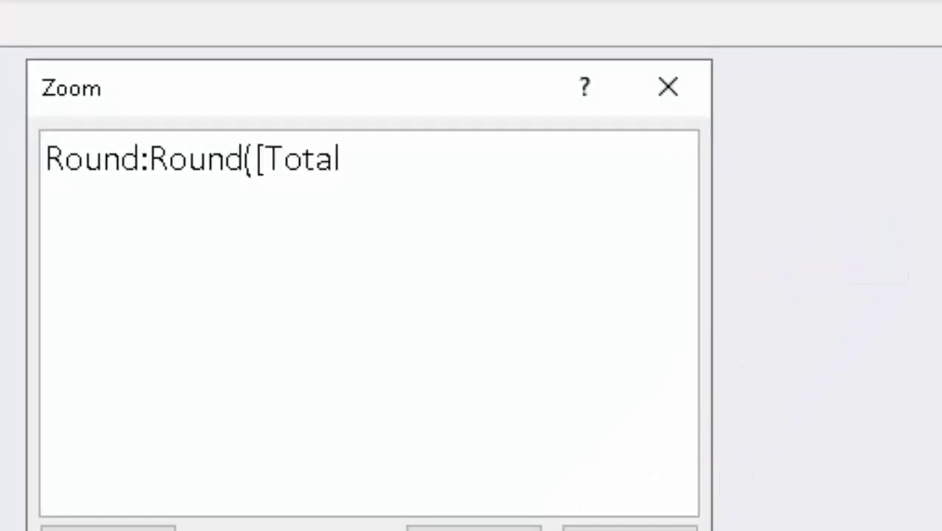
{"action": "type", "text": ")"}
{"action": "key", "text": "BackSpace"}
{"action": "type", "text": "]"}
{"action": "key", "text": "BackSpace"}
{"action": "type", "text": ")"}
{"action": "left_click", "coordinate": [351, 159]}
{"action": "type", "text": ","}
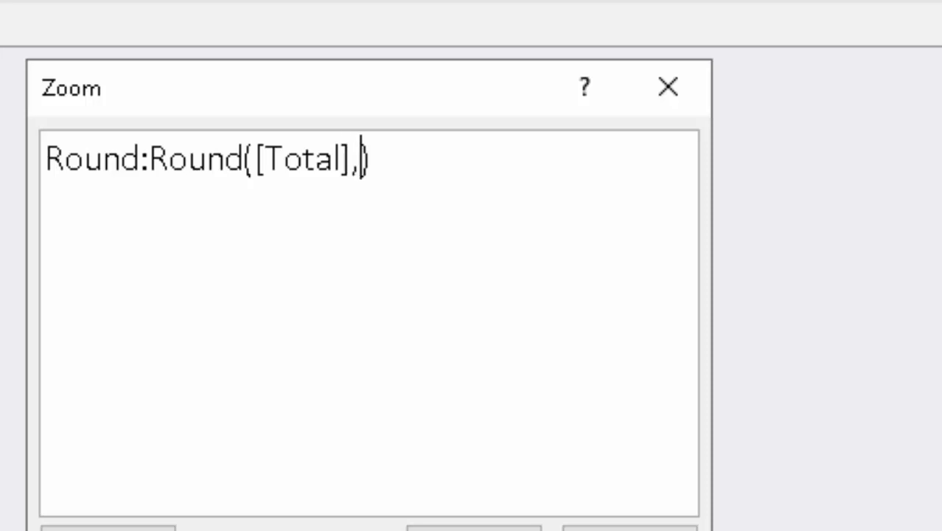
{"action": "type", "text": "0"}
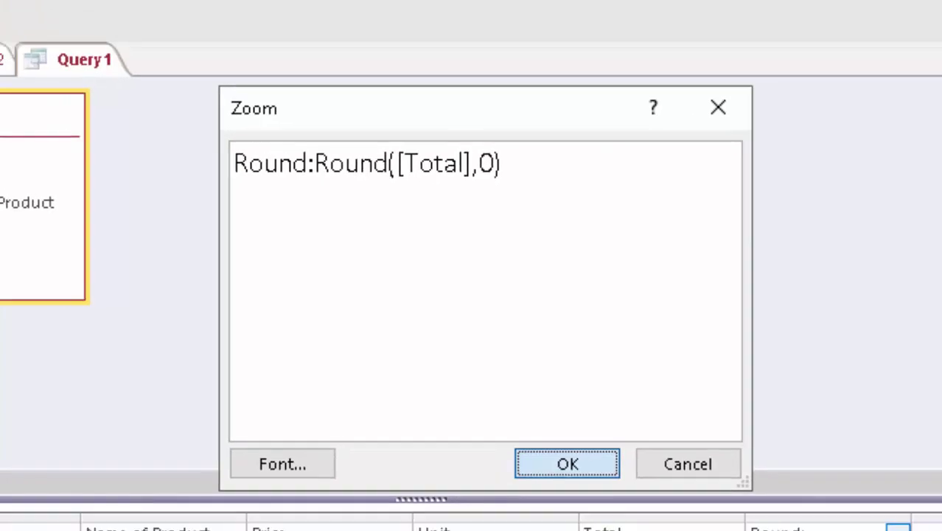
{"action": "left_click", "coordinate": [486, 525]}
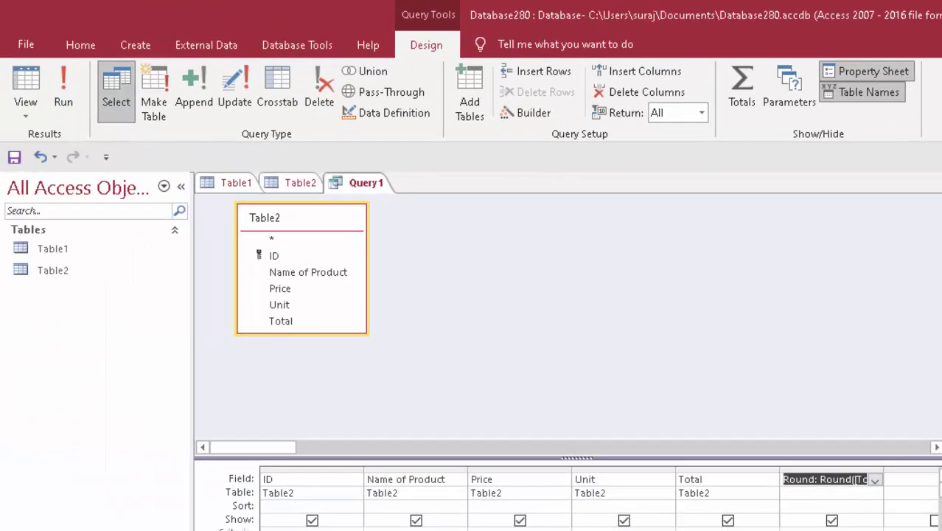
Run Query1 to see rounded values 13224, 220, 680 and 14001 beside each Total.
{"action": "left_click", "coordinate": [63, 92]}
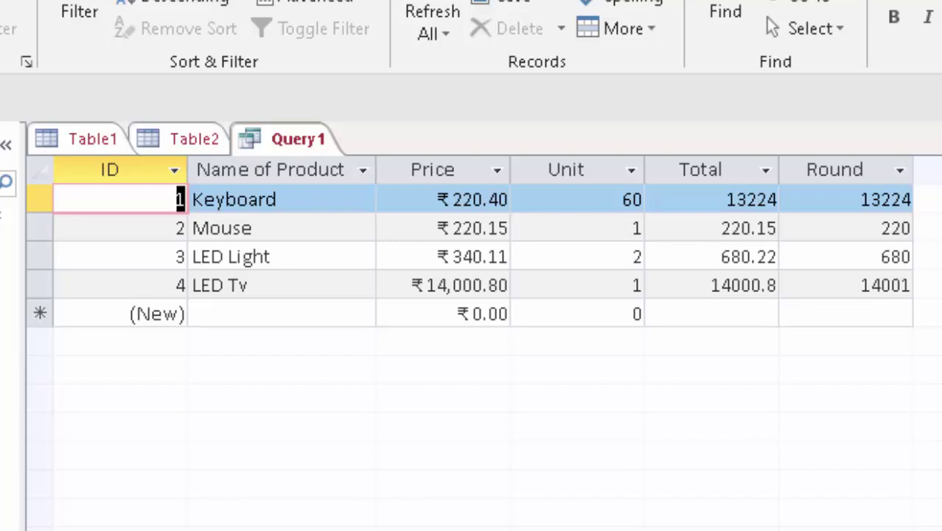
Enter a new row: Thumb Drive, price 1200.50, 1 unit, giving Total 1200.5 and Round 1200.
{"action": "left_click", "coordinate": [193, 313]}
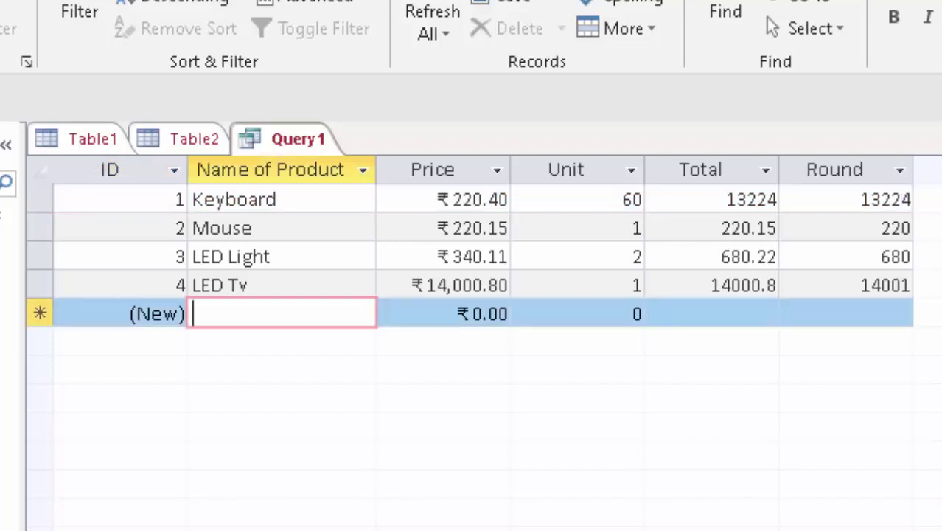
{"action": "type", "text": "Th"}
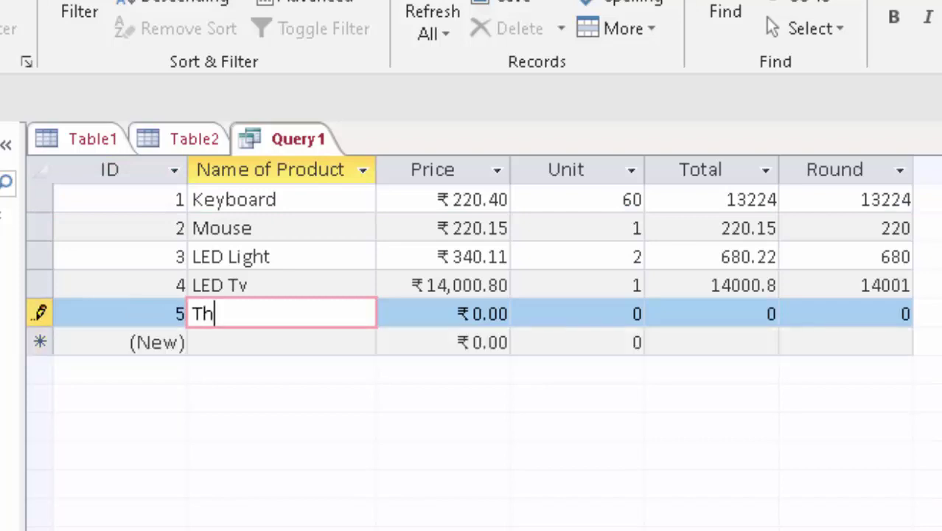
{"action": "type", "text": "umb D"}
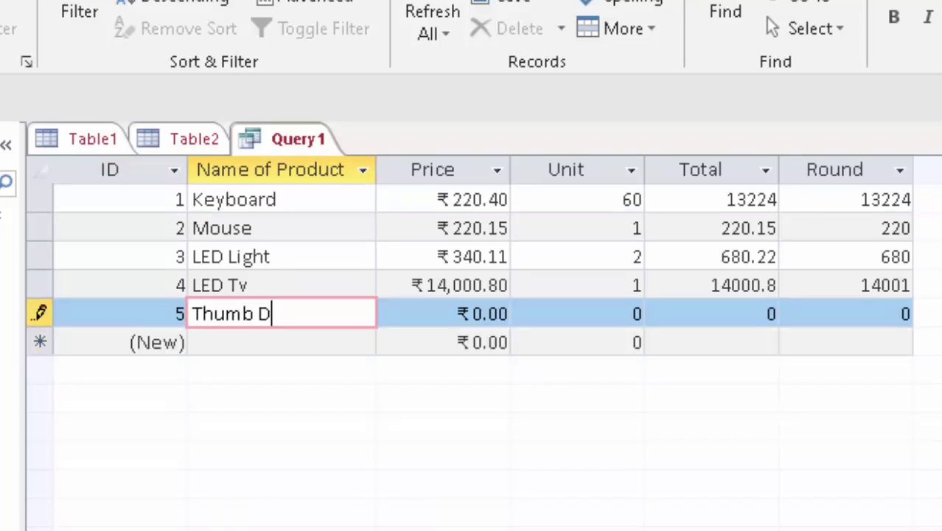
{"action": "type", "text": "rive"}
{"action": "key", "text": "Tab"}
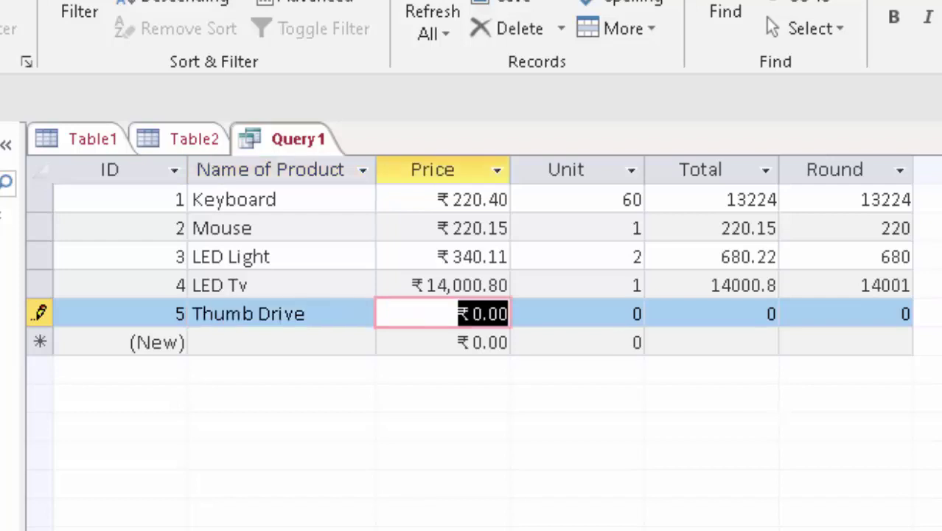
{"action": "type", "text": "1"}
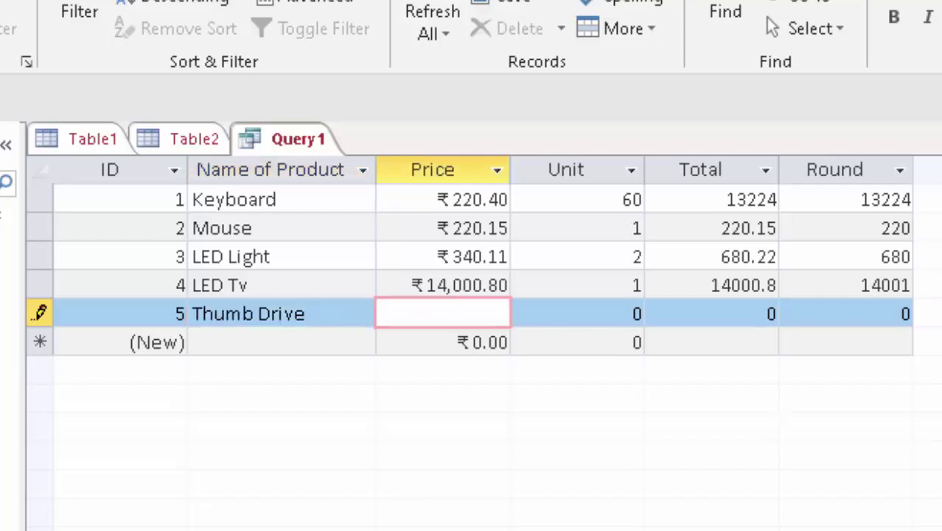
{"action": "type", "text": "20"}
{"action": "type", "text": "0.5"}
{"action": "type", "text": "0"}
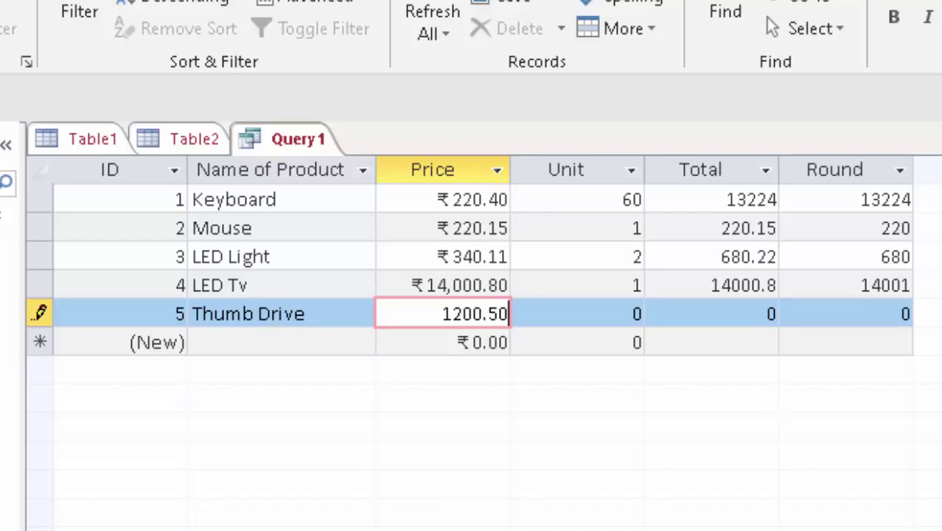
{"action": "key", "text": "Tab"}
{"action": "type", "text": "1"}
{"action": "key", "text": "Tab"}
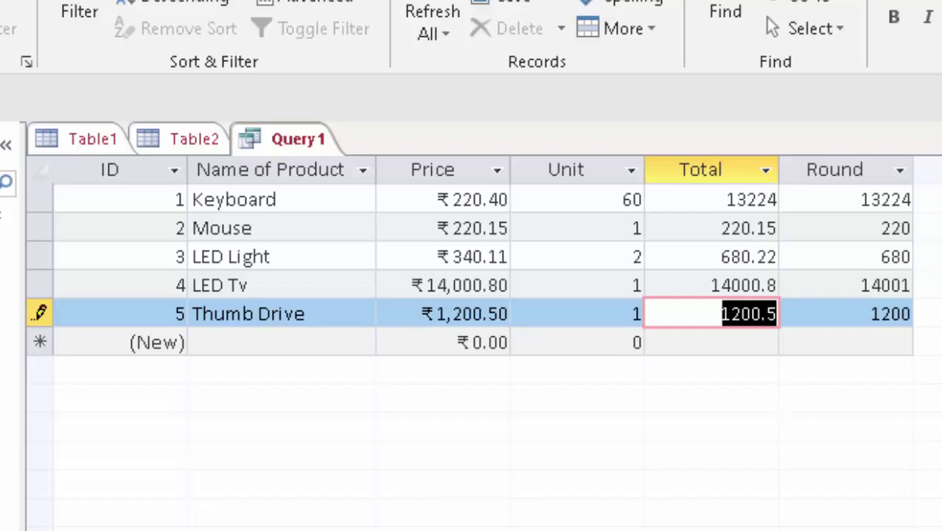
{"action": "key", "text": "Tab"}
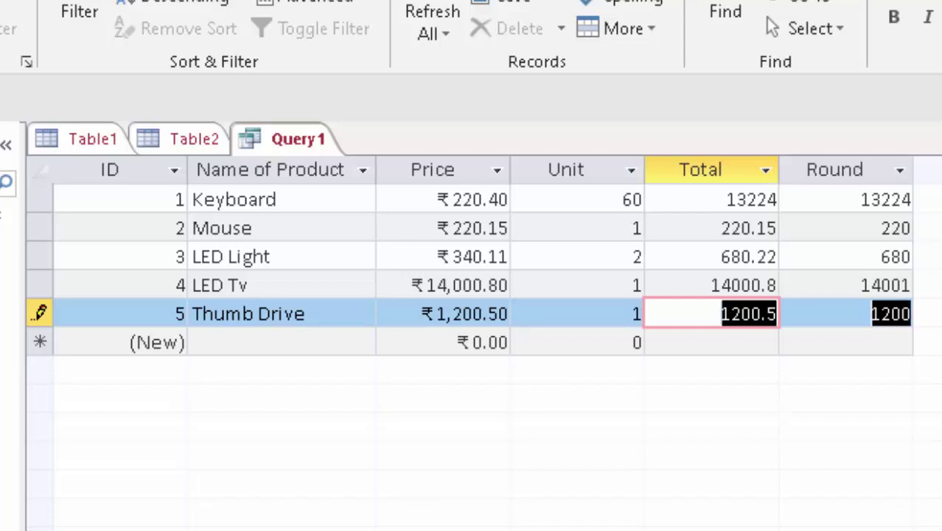
{"action": "key", "text": "Tab"}
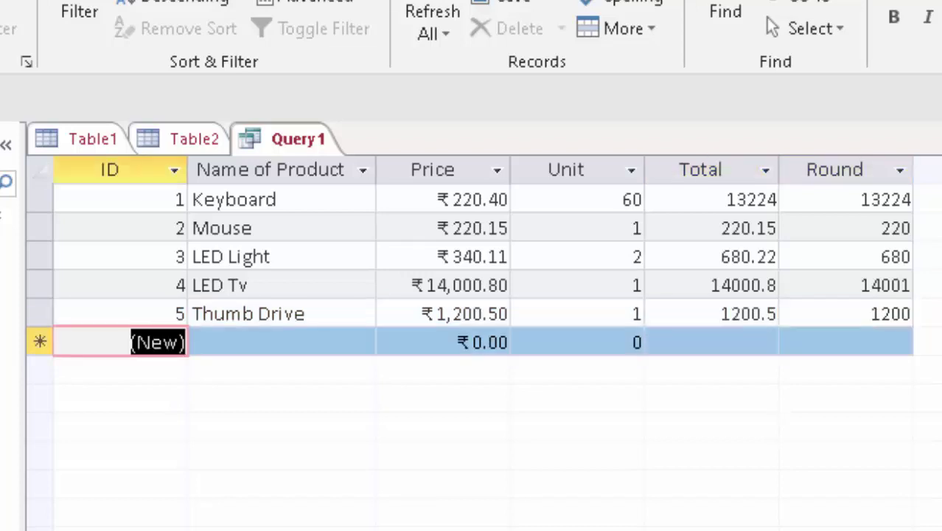
Enter a new row: Wireless Keyboard, price 1200.51, 1 unit, giving Round 1201.
{"action": "key", "text": "Tab"}
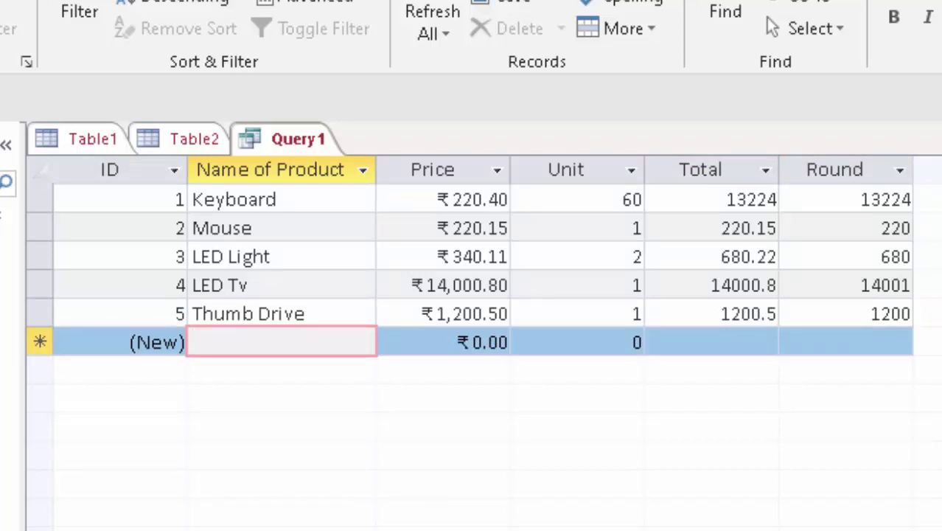
{"action": "type", "text": "W"}
{"action": "type", "text": "ire;"}
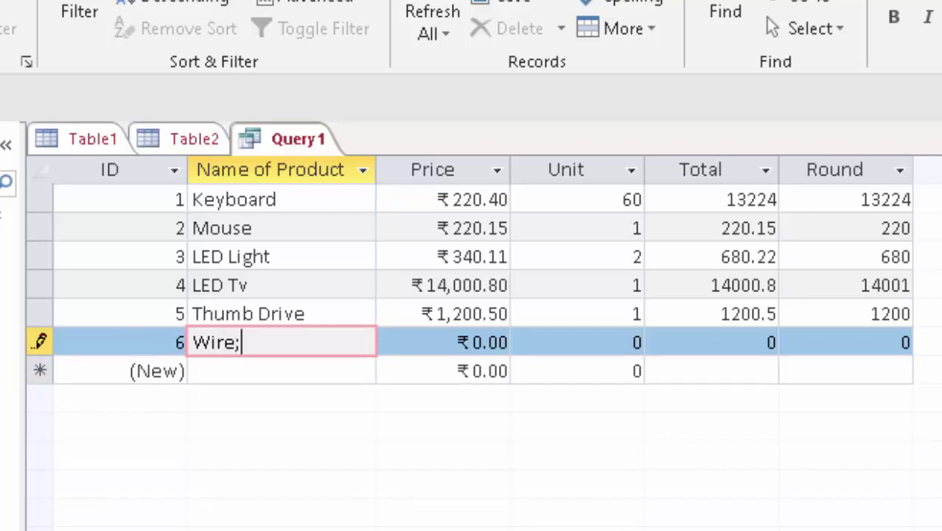
{"action": "key", "text": "BackSpace"}
{"action": "type", "text": "less "}
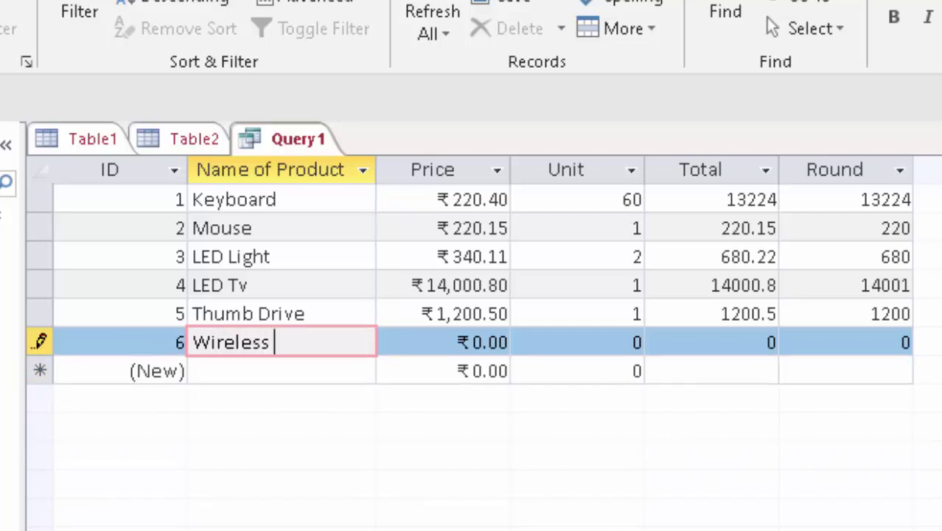
{"action": "type", "text": "Keybo"}
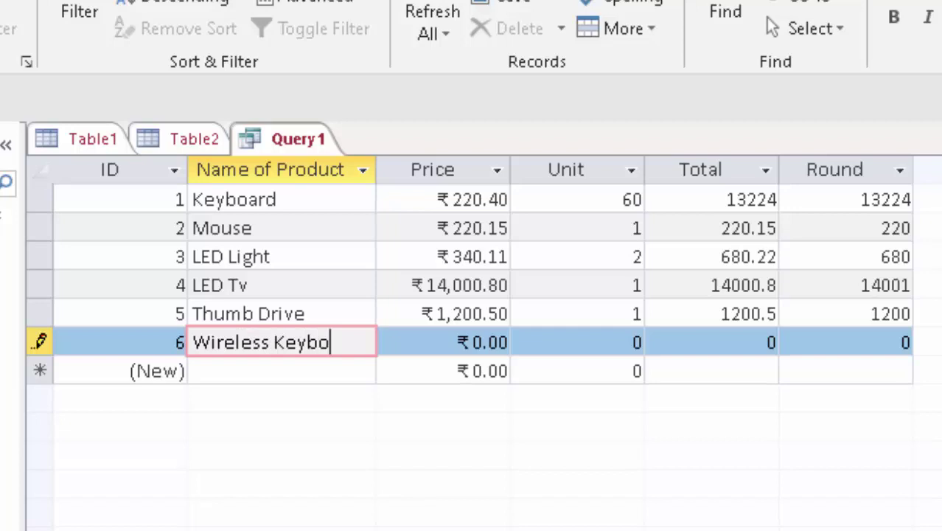
{"action": "type", "text": "ard"}
{"action": "key", "text": "Tab"}
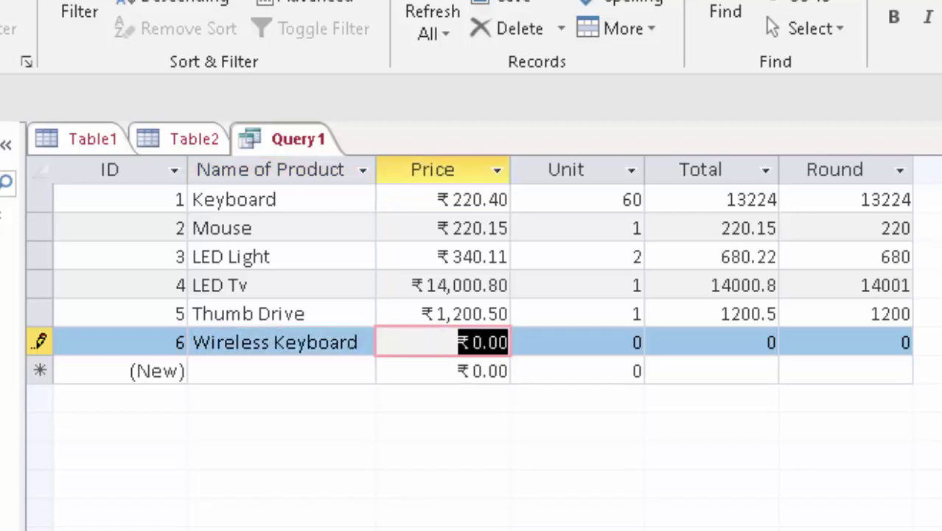
{"action": "type", "text": "12"}
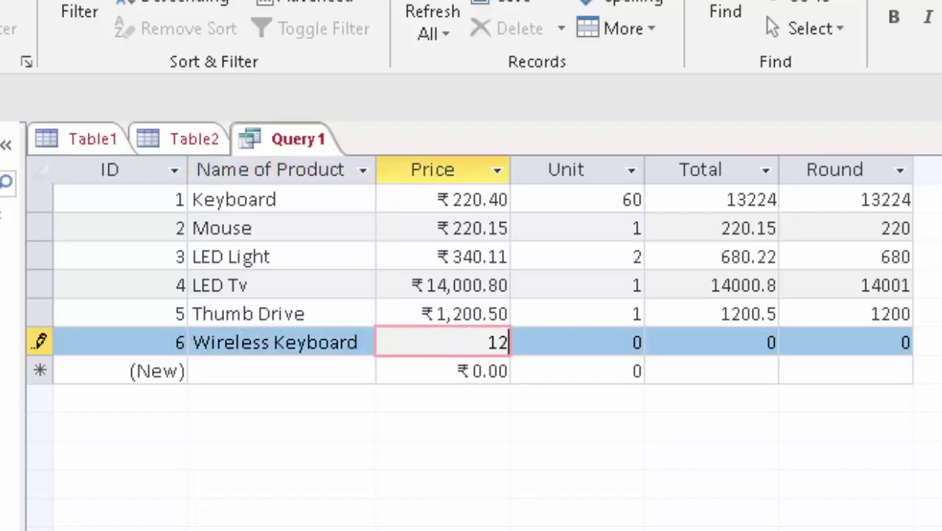
{"action": "type", "text": "00."}
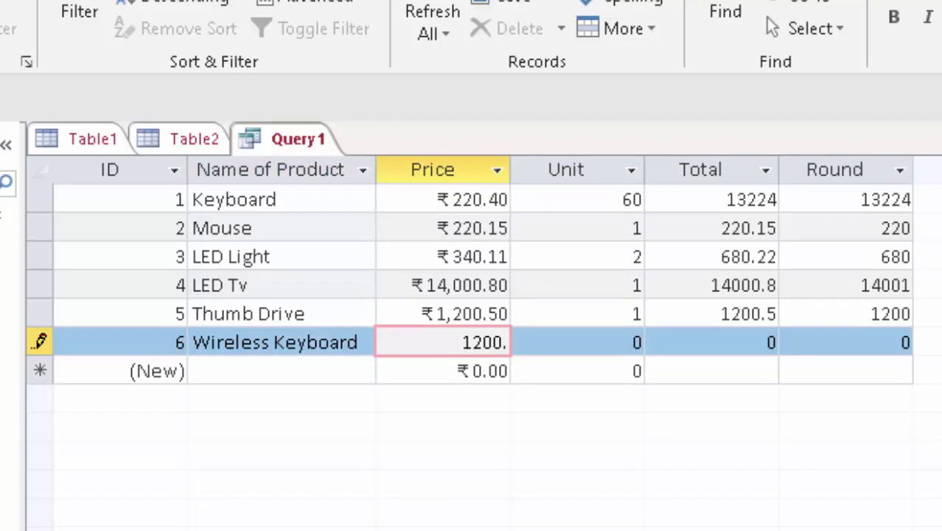
{"action": "type", "text": "51"}
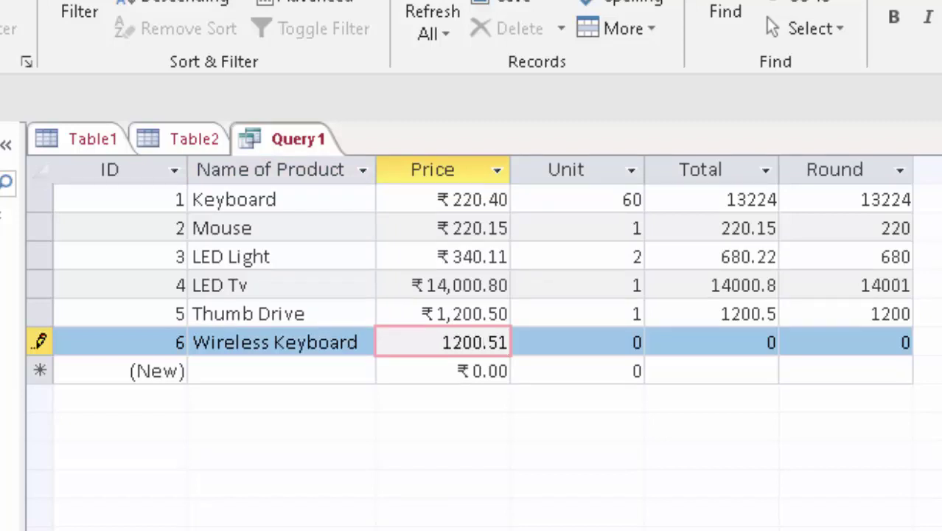
{"action": "key", "text": "Tab"}
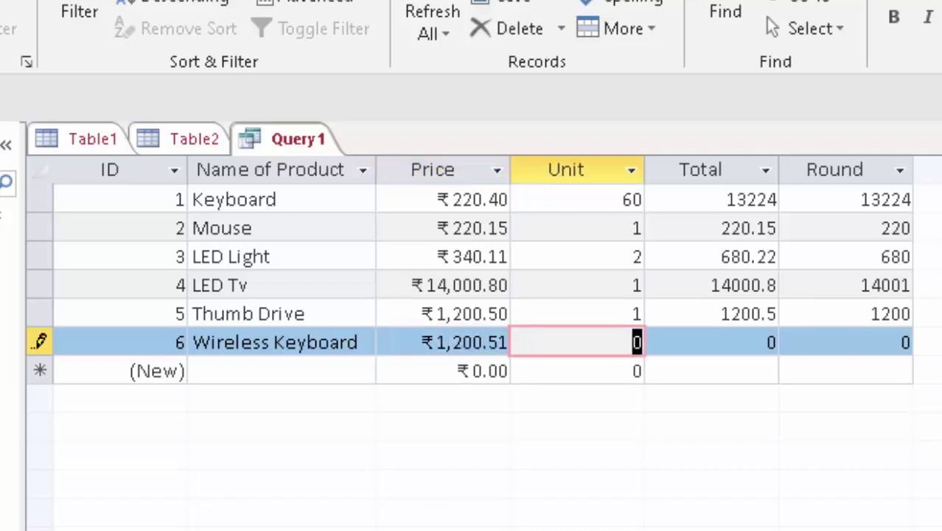
{"action": "type", "text": "1"}
{"action": "key", "text": "Tab"}
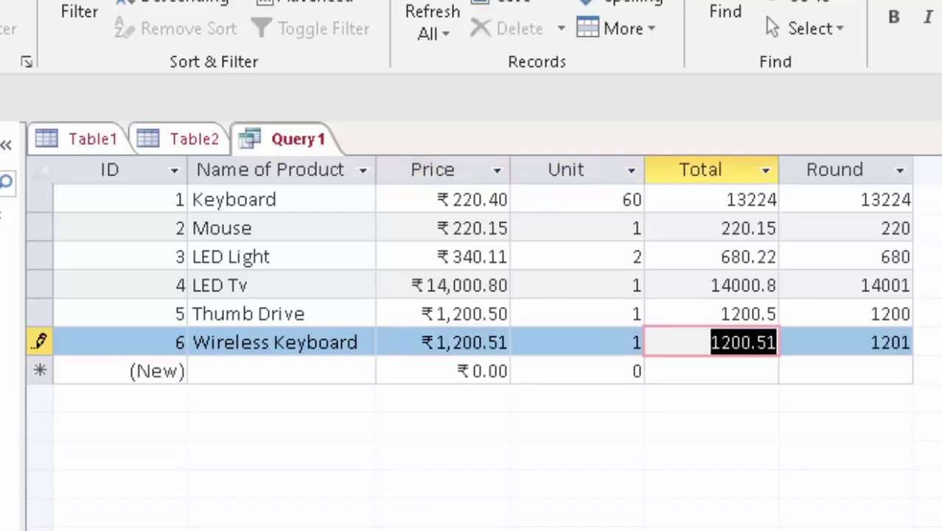